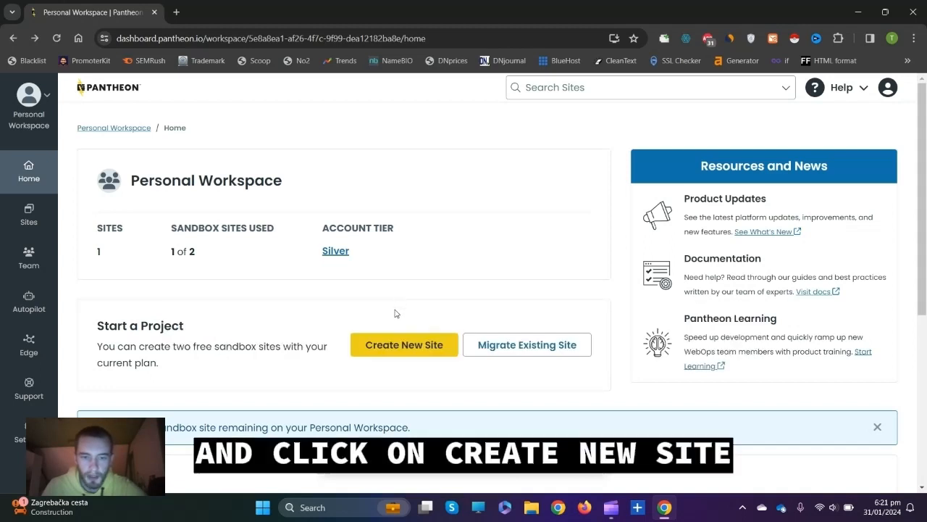
Create a new WordPress site named 'exampletutorialwebsite' in the United States region.
{"action": "left_click", "coordinate": [395, 345]}
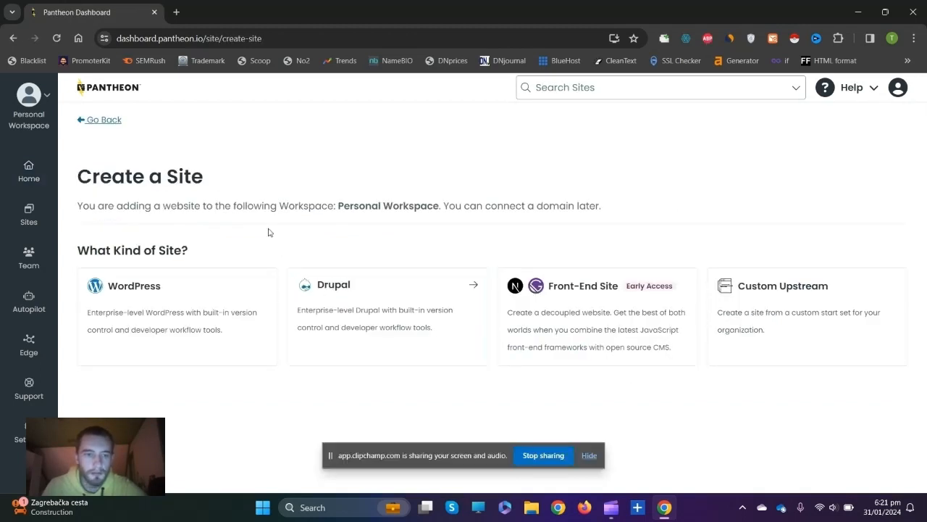
{"action": "left_click", "coordinate": [163, 317]}
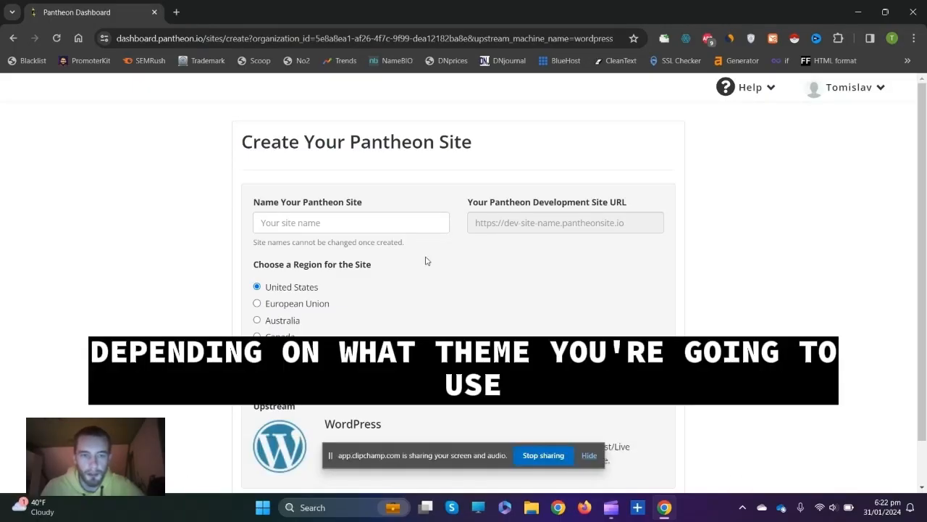
{"action": "left_click", "coordinate": [387, 222]}
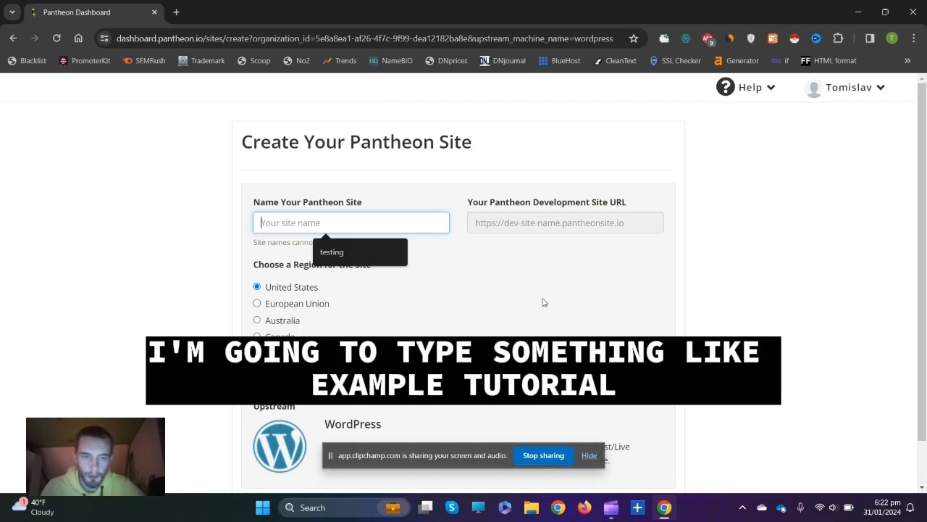
{"action": "type", "text": "e"}
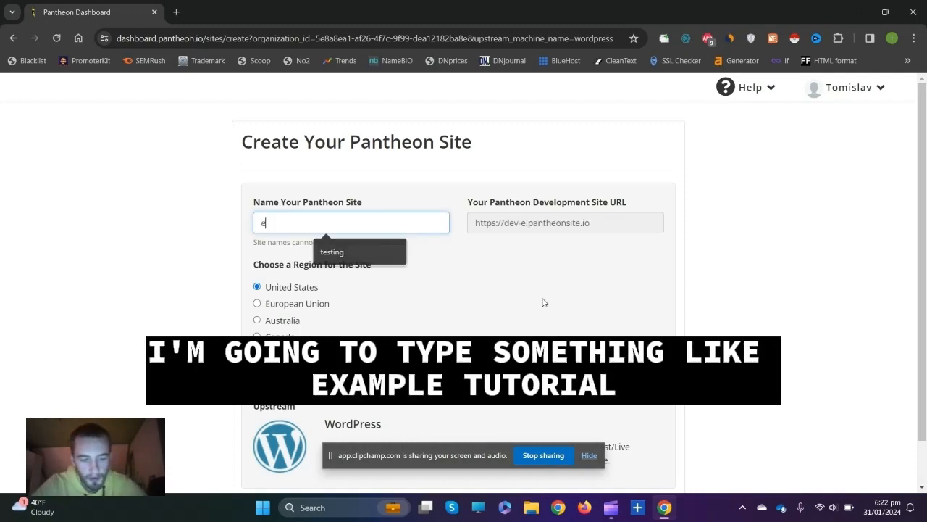
{"action": "type", "text": "xampletutorialwebsite"}
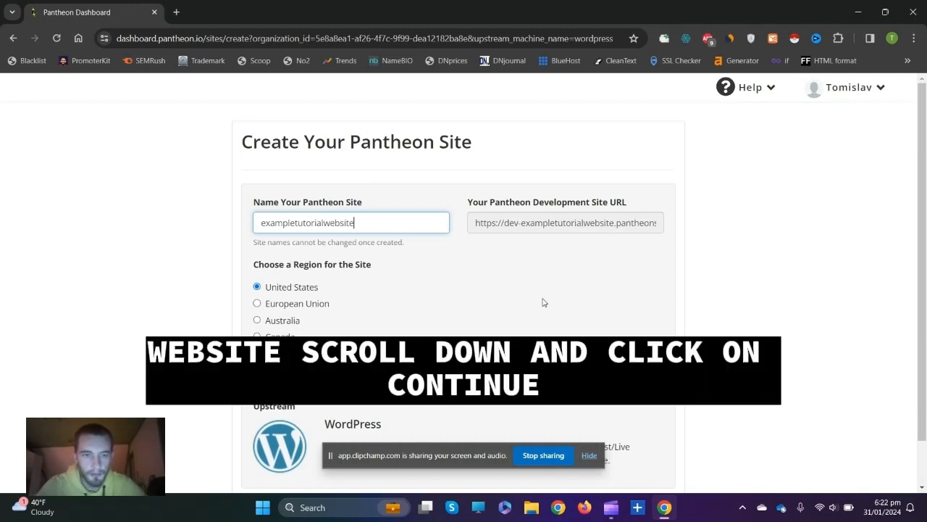
{"action": "scroll", "coordinate": [544, 302], "scroll_direction": "down", "scroll_amount": 2}
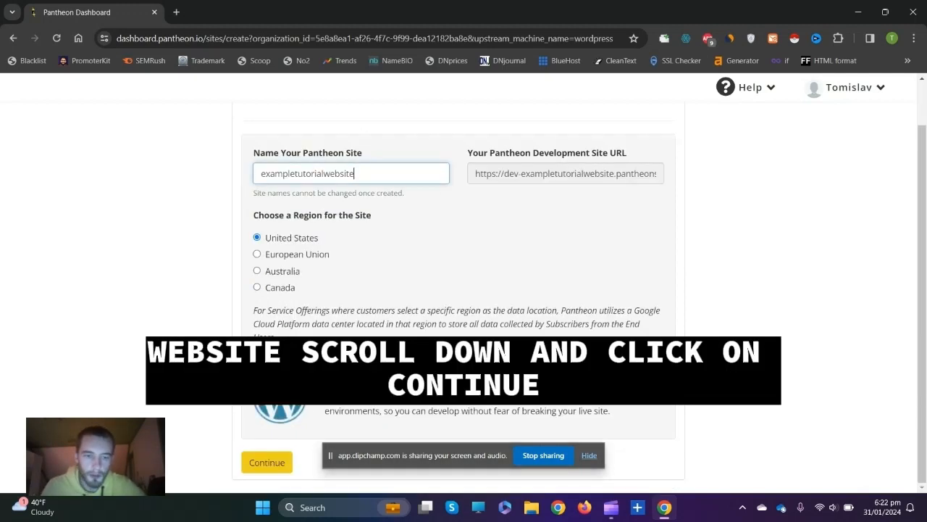
{"action": "left_click", "coordinate": [267, 464]}
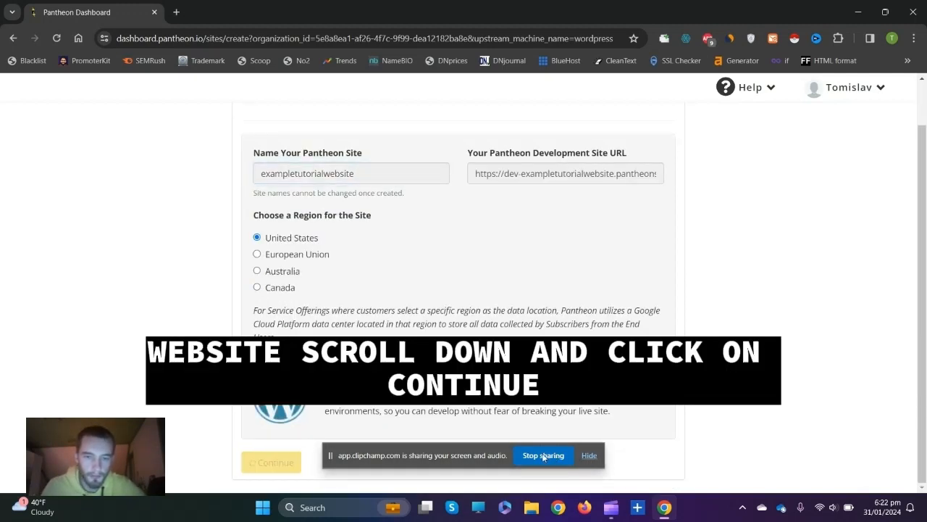
After WordPress deploys, go to the site dashboard and visit the development site.
{"action": "left_click", "coordinate": [589, 456]}
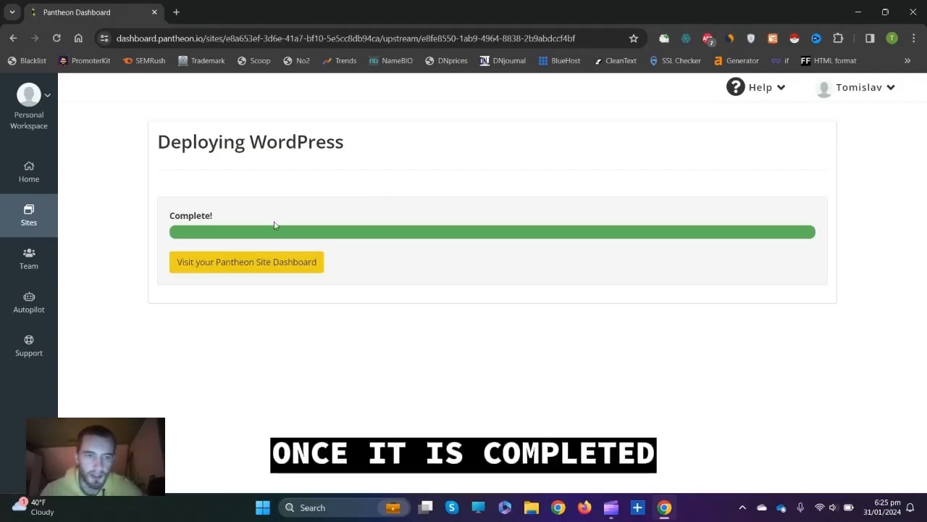
{"action": "left_click", "coordinate": [231, 264]}
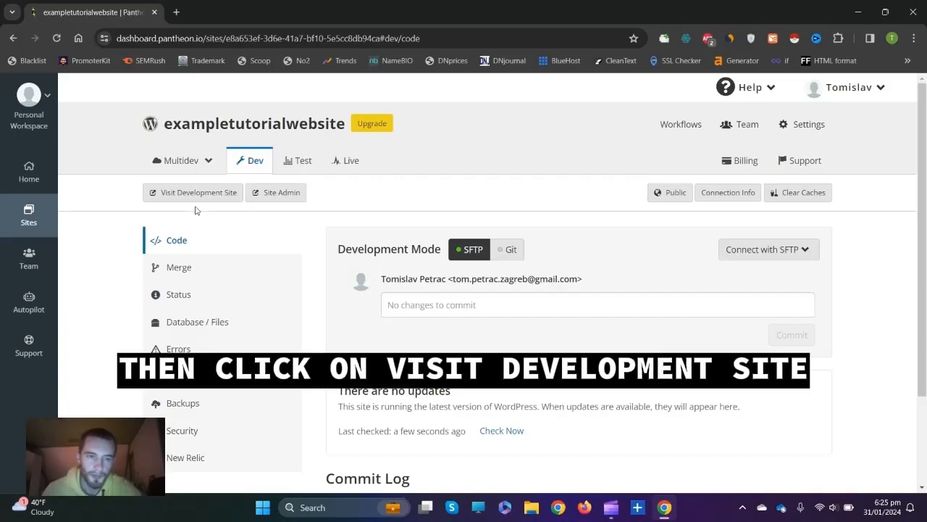
{"action": "left_click", "coordinate": [192, 195]}
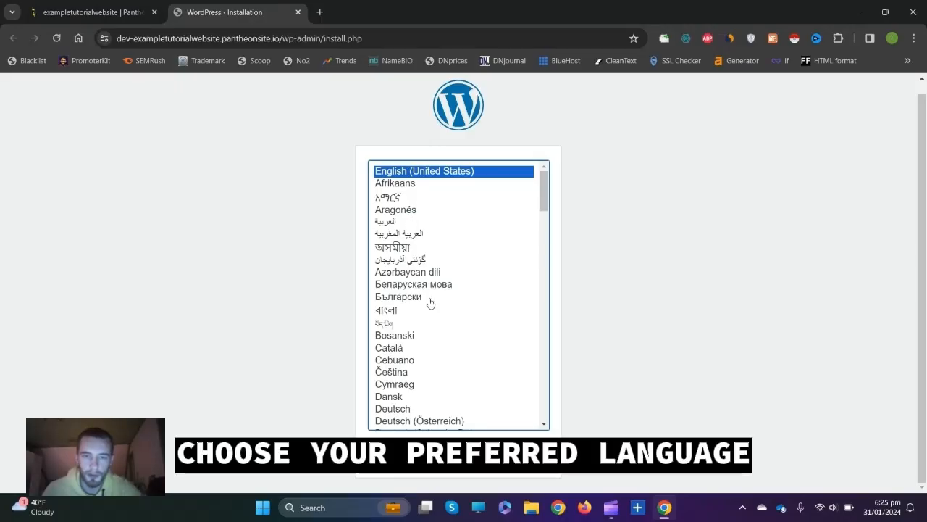
Install WordPress in English with site title 'Example video Tutorial' and an admin username, password and email.
{"action": "left_click", "coordinate": [511, 455]}
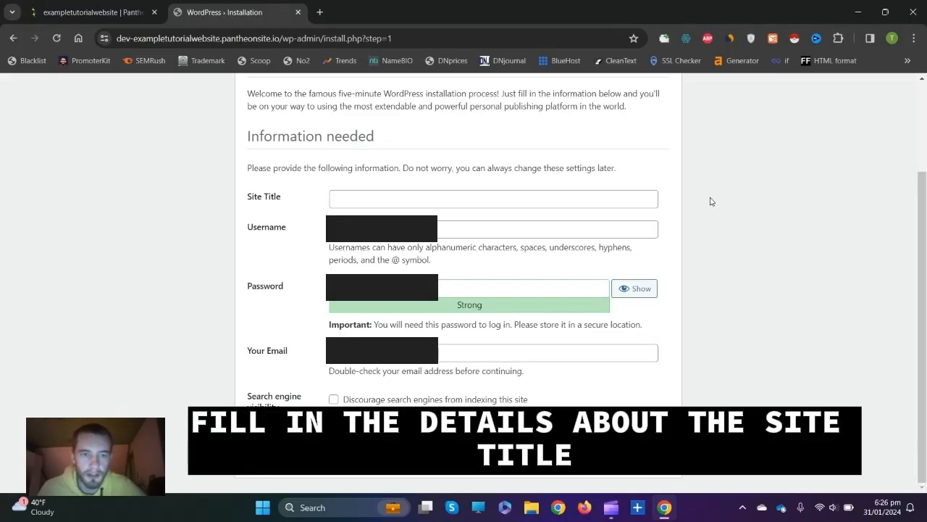
{"action": "left_click", "coordinate": [384, 204]}
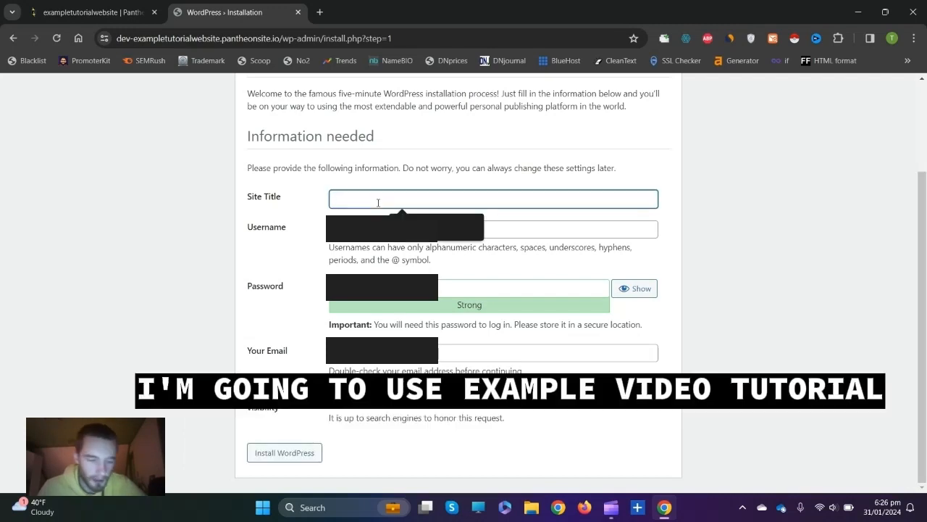
{"action": "type", "text": "Example video Tutorial"}
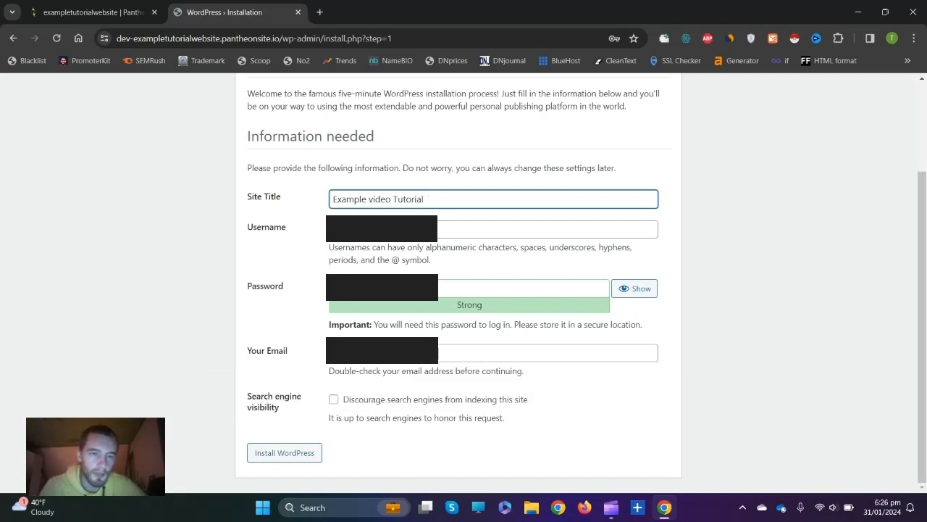
{"action": "key", "text": "Tab"}
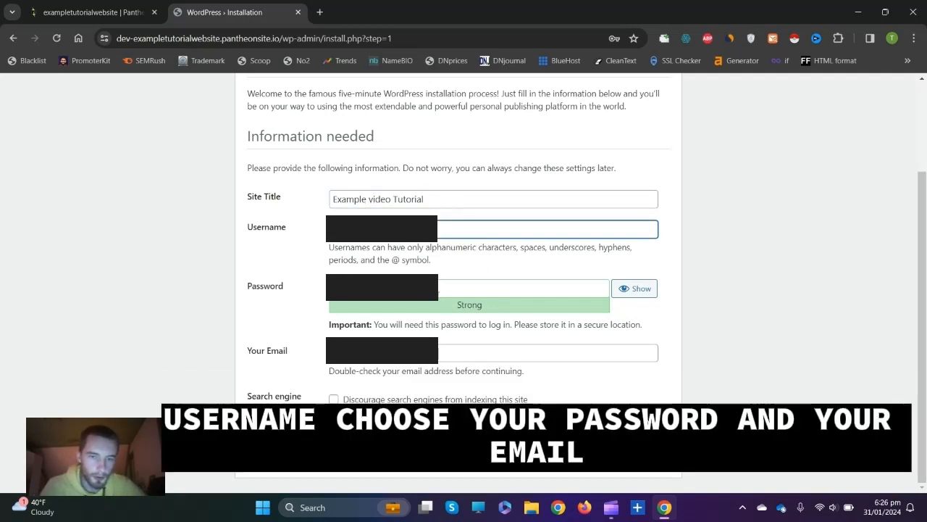
{"action": "key", "text": "Tab"}
{"action": "key", "text": "Tab"}
{"action": "key", "text": "Tab"}
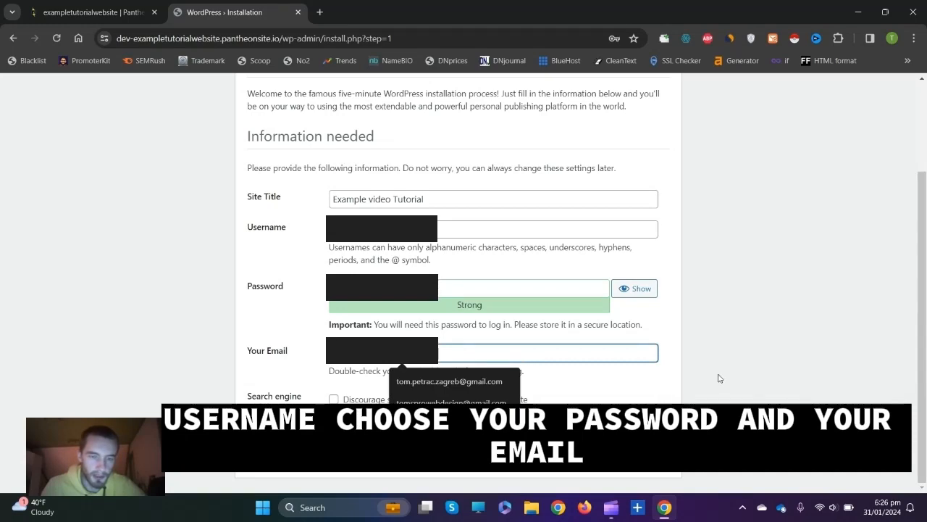
{"action": "left_click", "coordinate": [284, 453]}
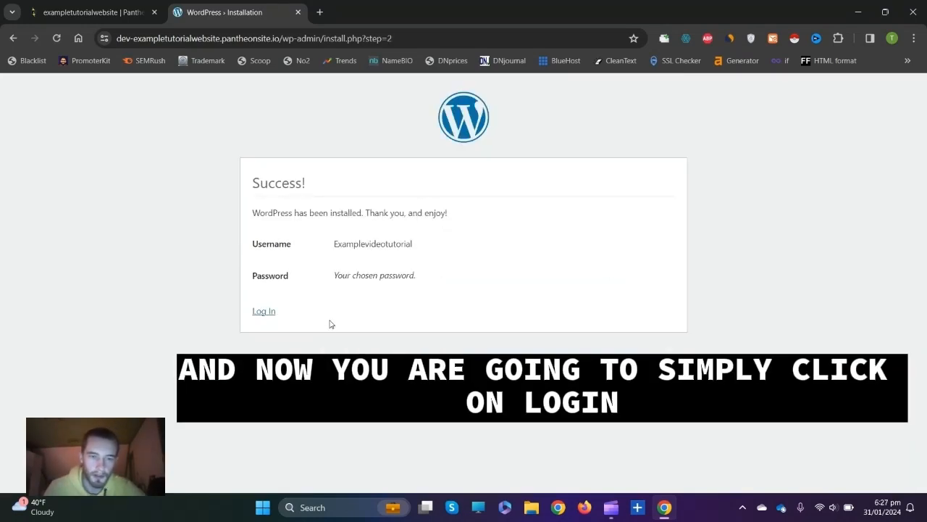
Log in with the admin credentials and go to Plugins > Add New Plugin.
{"action": "left_click", "coordinate": [264, 312]}
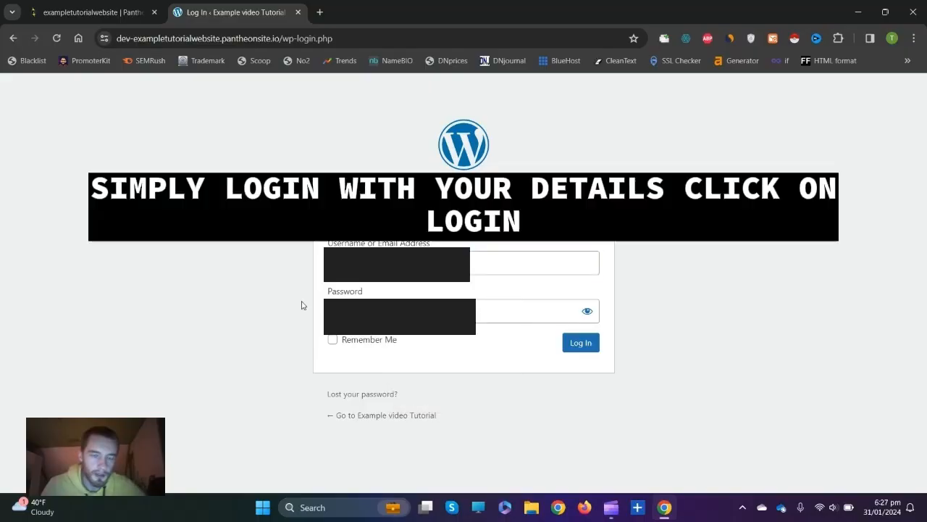
{"action": "left_click", "coordinate": [391, 265]}
{"action": "left_click", "coordinate": [296, 269]}
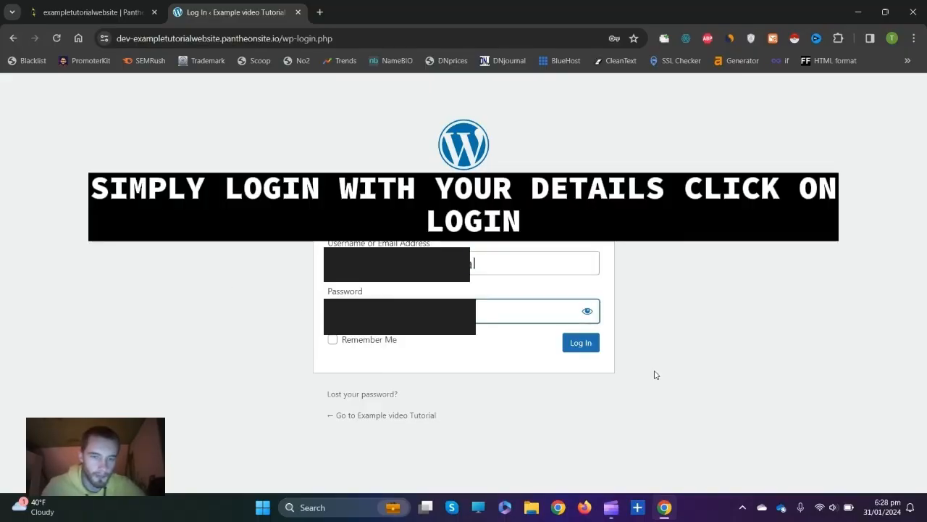
{"action": "left_click", "coordinate": [579, 344]}
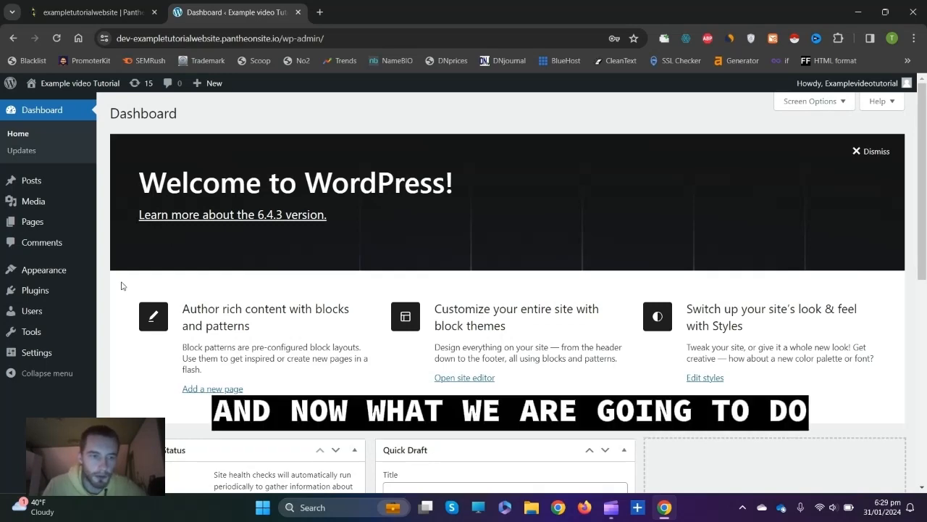
{"action": "mouse_move", "coordinate": [43, 291]}
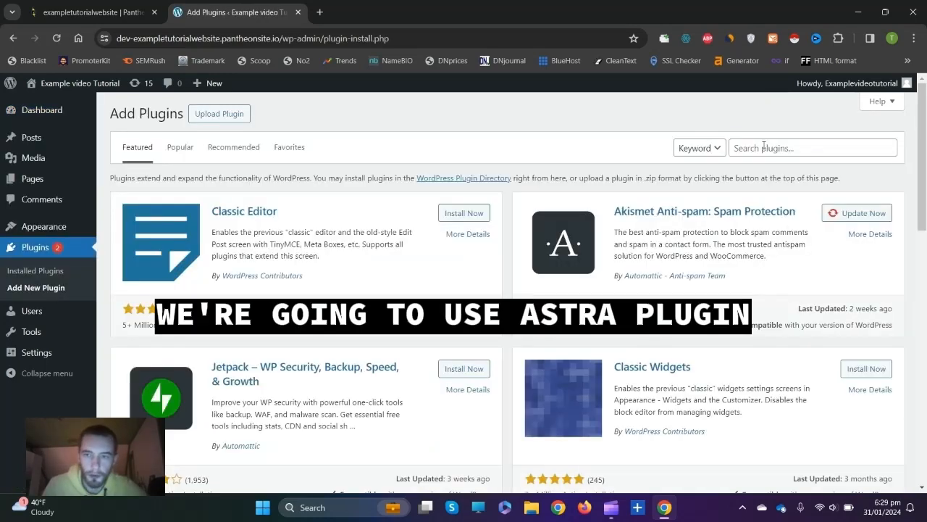
Search plugins for 'astra', then install and activate Starter Templates.
{"action": "left_click", "coordinate": [762, 147]}
{"action": "type", "text": "astra"}
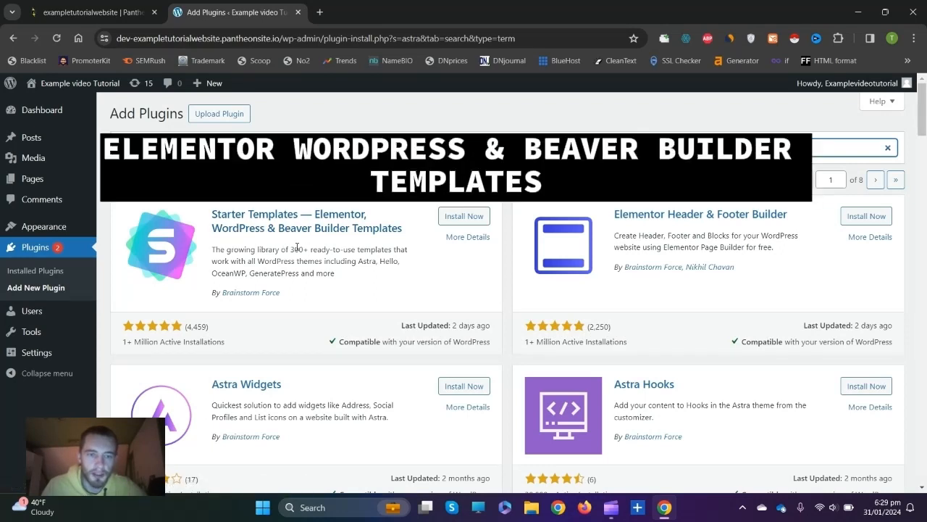
{"action": "left_click", "coordinate": [464, 216]}
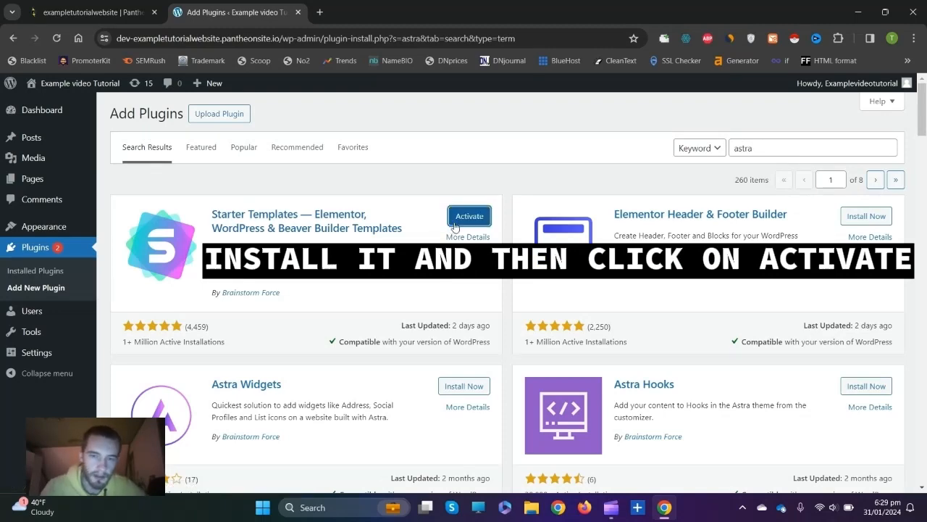
{"action": "left_click", "coordinate": [471, 215]}
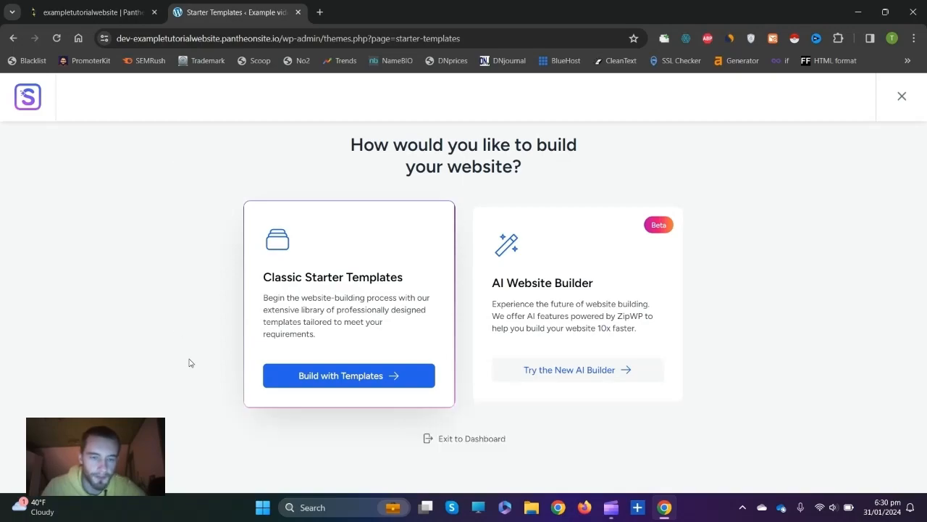
Build with classic Starter Templates using Elementor and select the Love Nature template.
{"action": "left_click", "coordinate": [354, 377]}
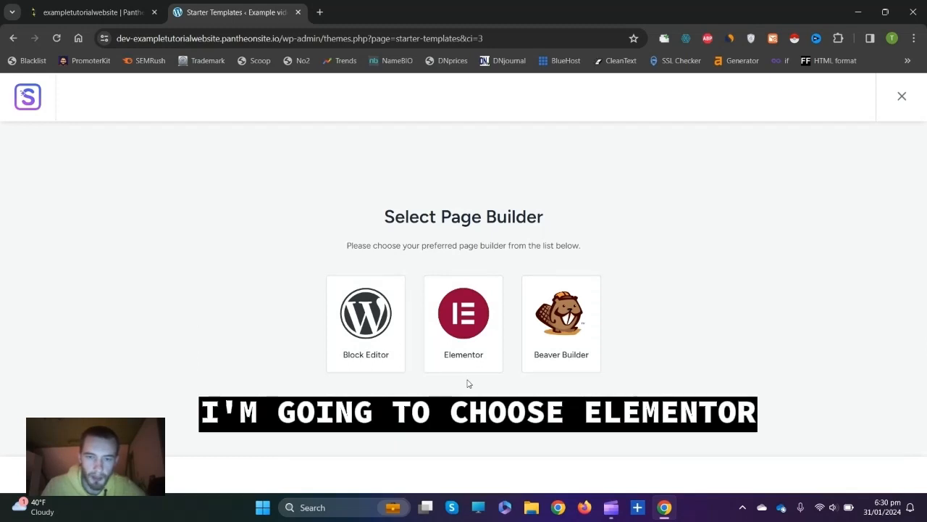
{"action": "left_click", "coordinate": [461, 298]}
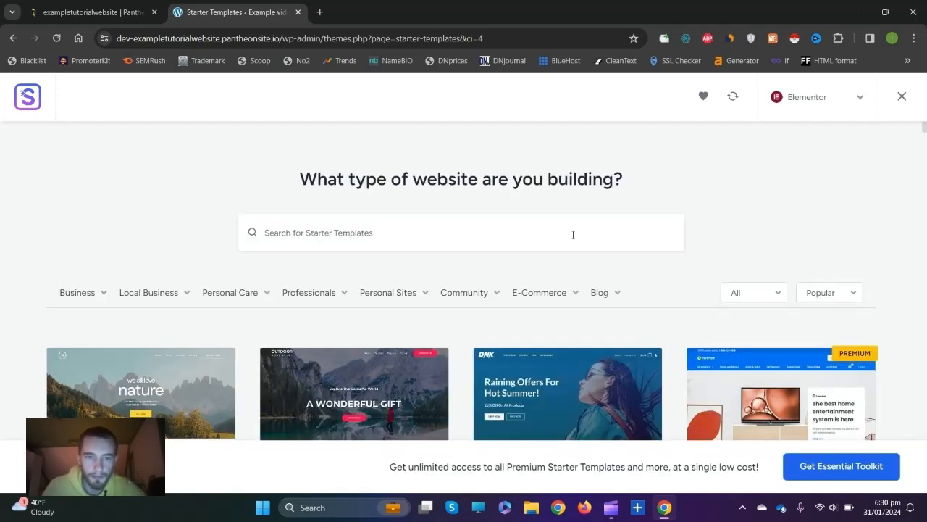
{"action": "scroll", "coordinate": [380, 268], "scroll_direction": "down", "scroll_amount": 2}
{"action": "scroll", "coordinate": [426, 290], "scroll_direction": "down", "scroll_amount": 9}
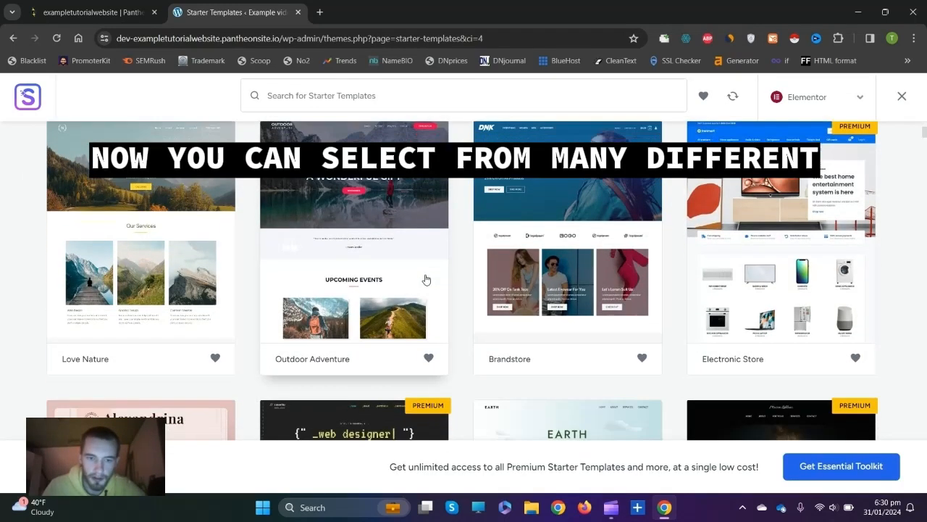
{"action": "scroll", "coordinate": [558, 321], "scroll_direction": "up", "scroll_amount": 7}
{"action": "scroll", "coordinate": [559, 321], "scroll_direction": "up", "scroll_amount": 1}
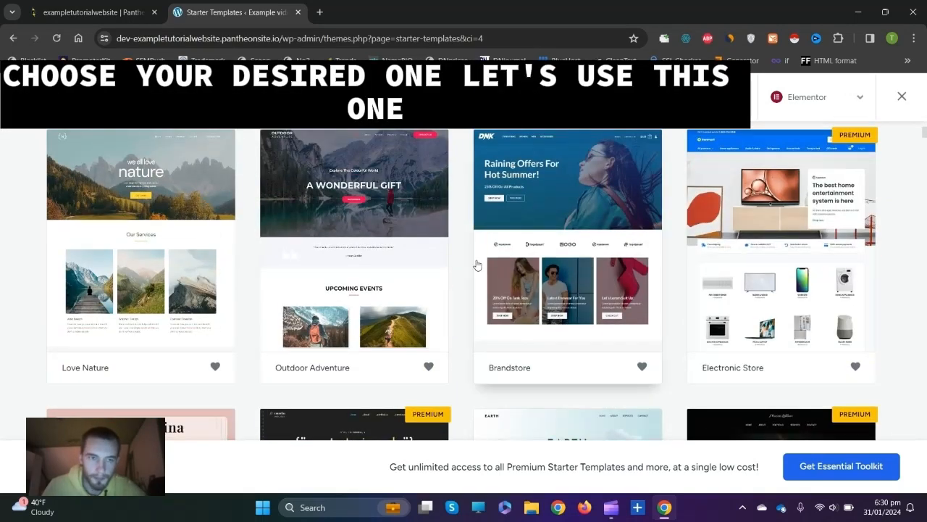
{"action": "left_click", "coordinate": [137, 221]}
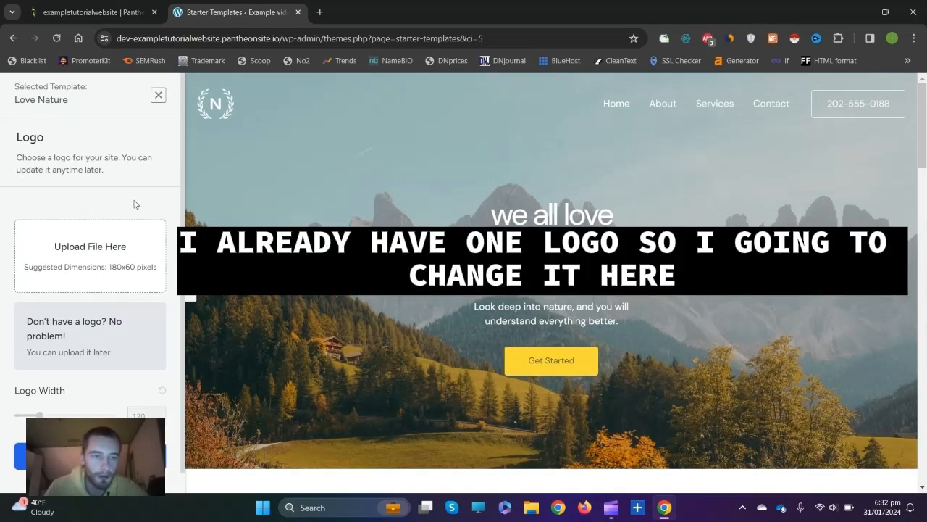
Upload a custom logo image, set its width to 108, and proceed to Colors & Fonts.
{"action": "left_click", "coordinate": [112, 261]}
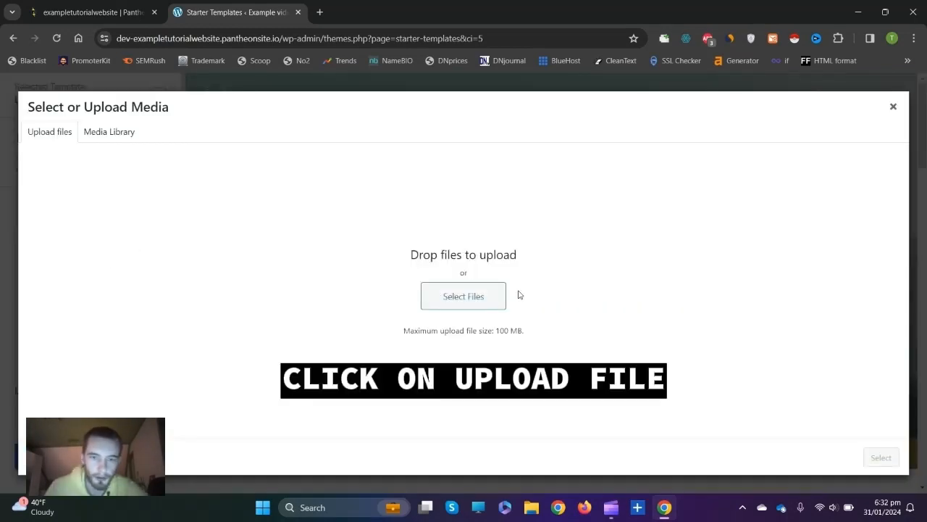
{"action": "left_click", "coordinate": [447, 304]}
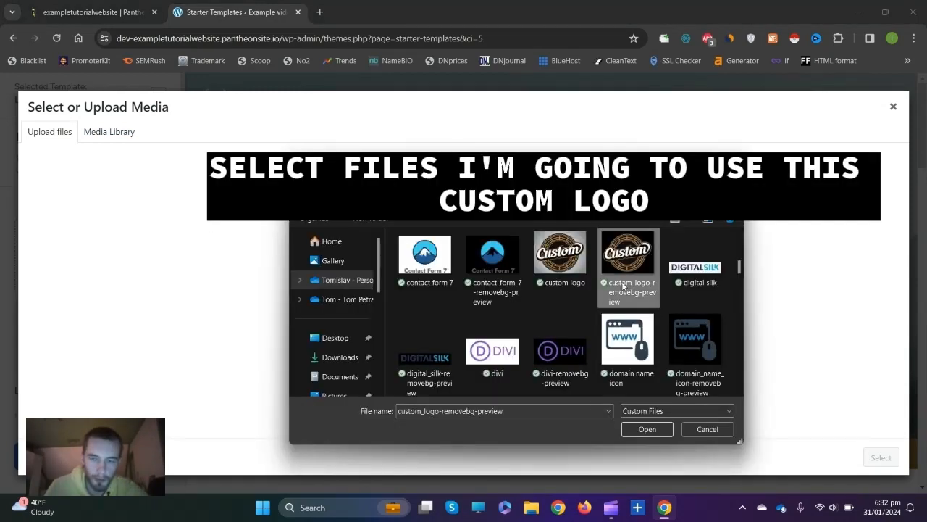
{"action": "left_click", "coordinate": [647, 429]}
{"action": "left_click", "coordinate": [881, 457]}
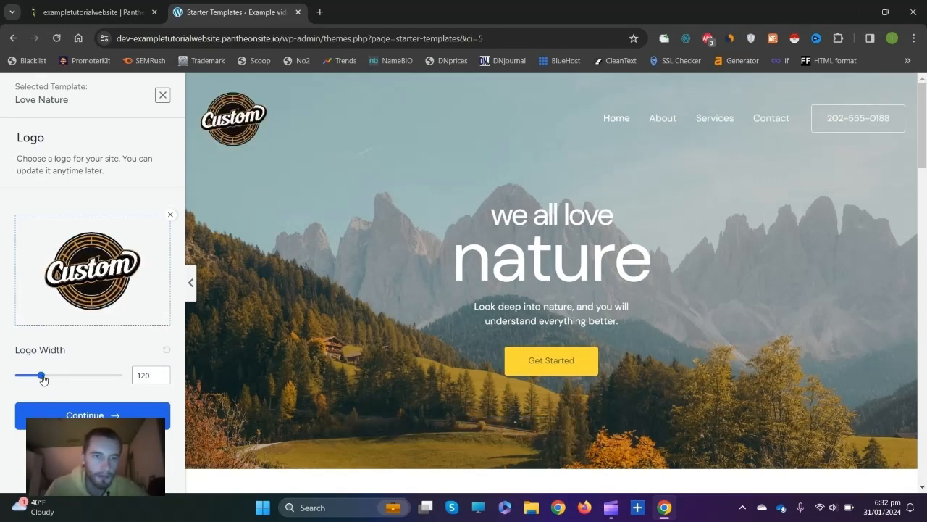
{"action": "mouse_move", "coordinate": [41, 375]}
{"action": "left_mouse_down"}
{"action": "mouse_move", "coordinate": [85, 376]}
{"action": "mouse_move", "coordinate": [25, 389]}
{"action": "mouse_move", "coordinate": [89, 377]}
{"action": "mouse_move", "coordinate": [39, 388]}
{"action": "left_mouse_up"}
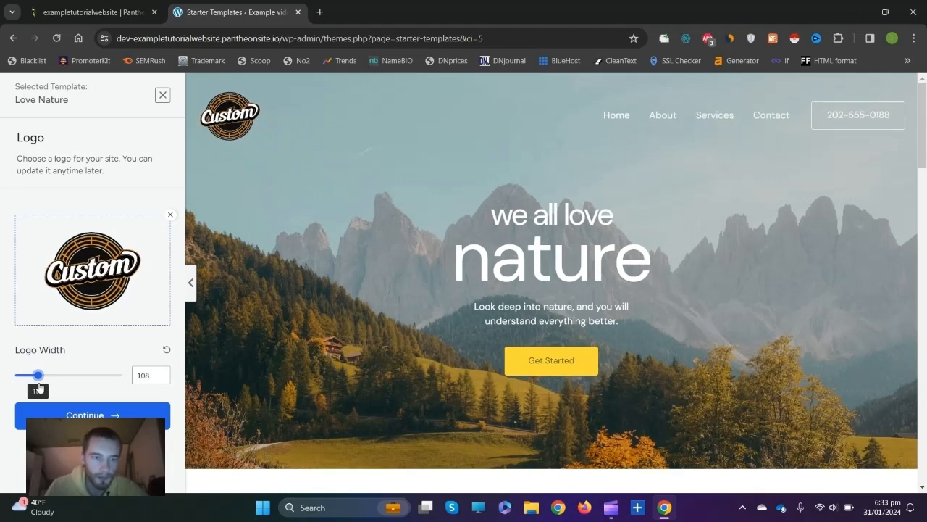
{"action": "left_click", "coordinate": [89, 413]}
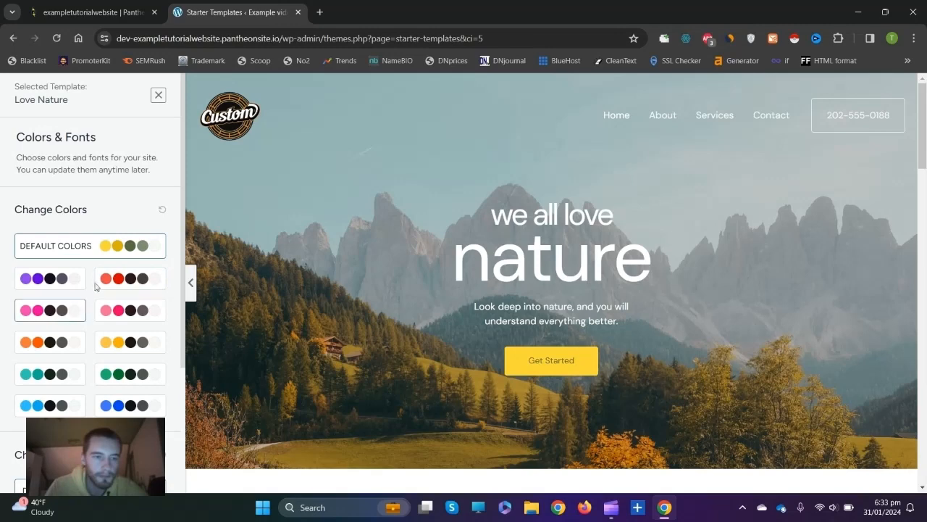
Apply the teal colour palette to the Love Nature preview.
{"action": "scroll", "coordinate": [65, 408], "scroll_direction": "down", "scroll_amount": 1}
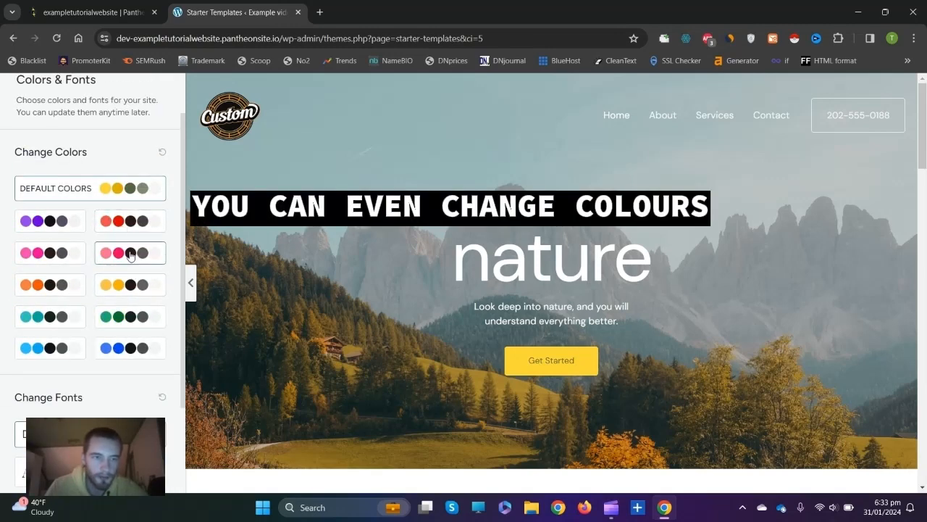
{"action": "left_click", "coordinate": [130, 255]}
{"action": "left_click", "coordinate": [126, 286]}
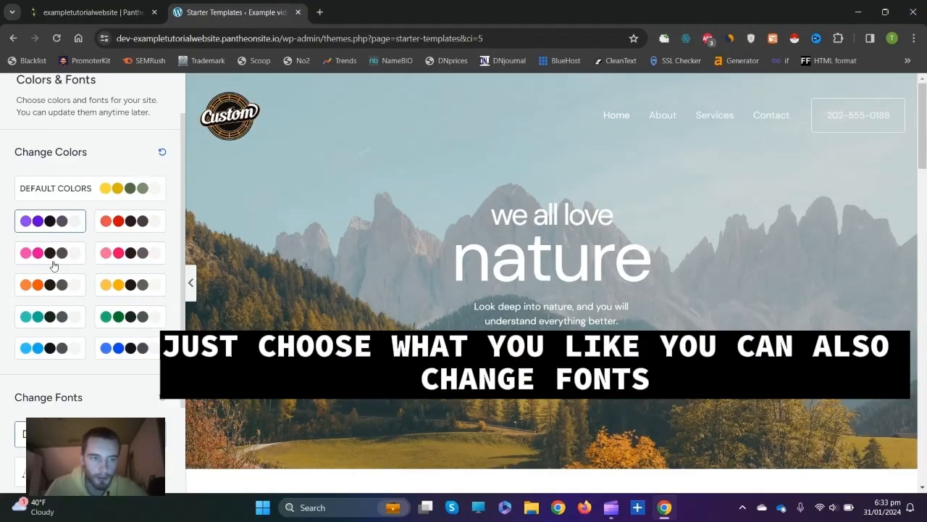
{"action": "left_click", "coordinate": [52, 317]}
Choose the Playfair Display / Source Sans Pro font pairing and proceed to the final details step.
{"action": "scroll", "coordinate": [51, 326], "scroll_direction": "down", "scroll_amount": 2}
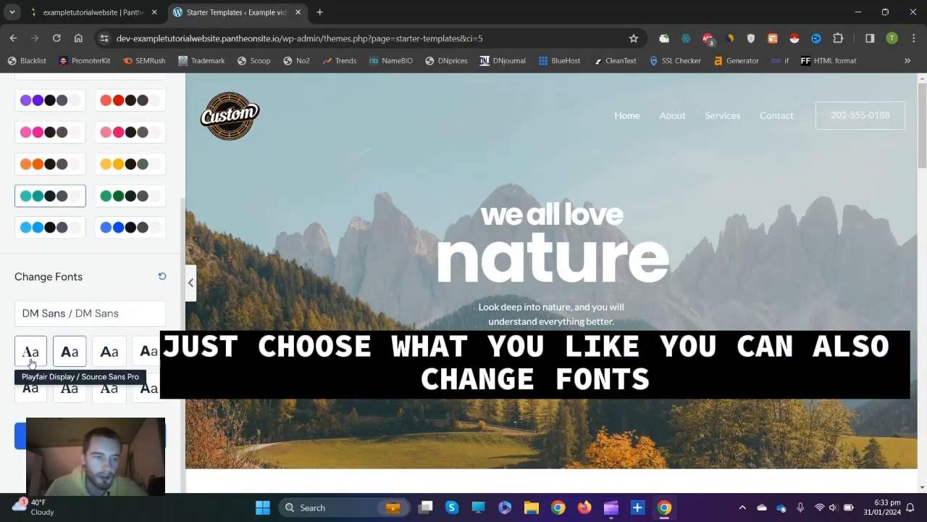
{"action": "left_click", "coordinate": [70, 387]}
{"action": "left_click", "coordinate": [29, 353]}
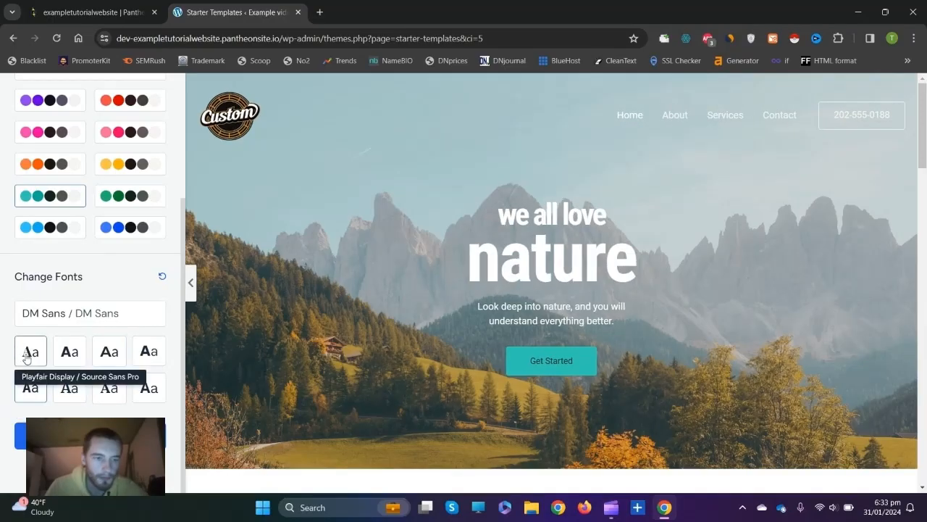
{"action": "left_click", "coordinate": [106, 355]}
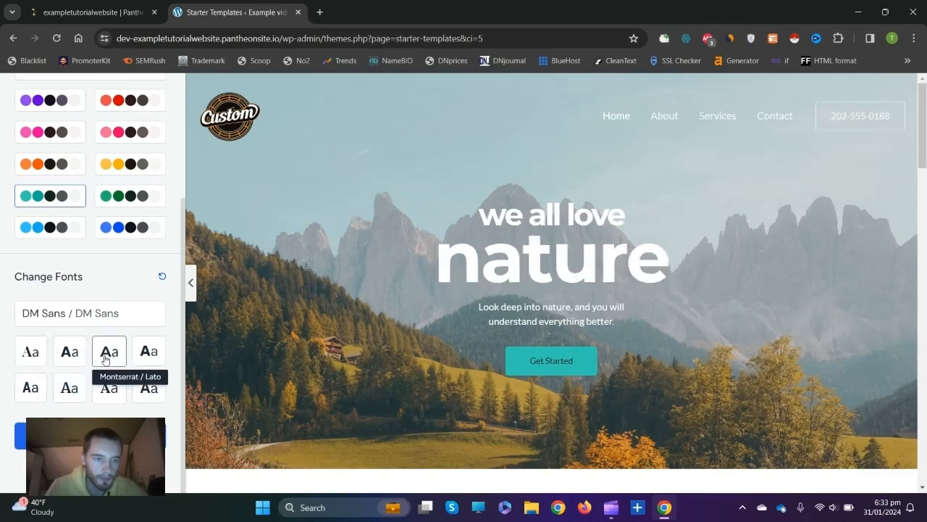
{"action": "left_click", "coordinate": [36, 352]}
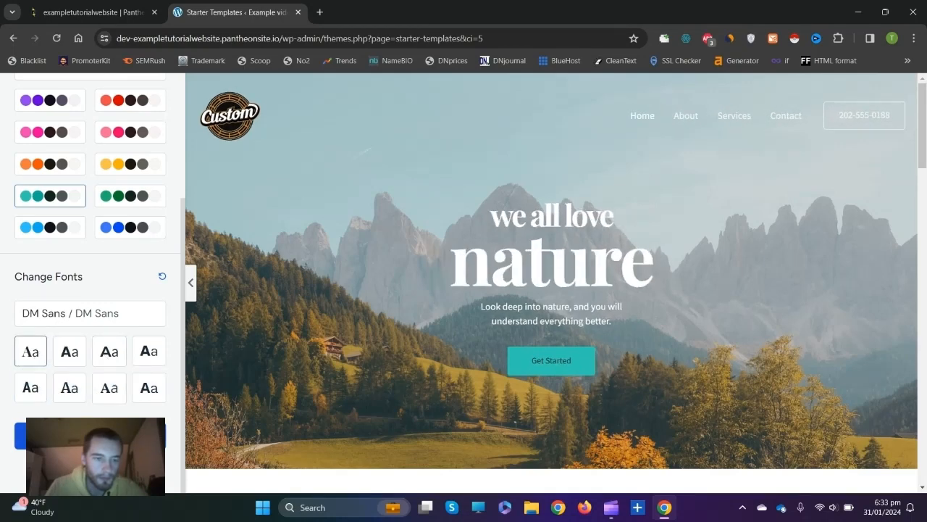
{"action": "left_click", "coordinate": [90, 435]}
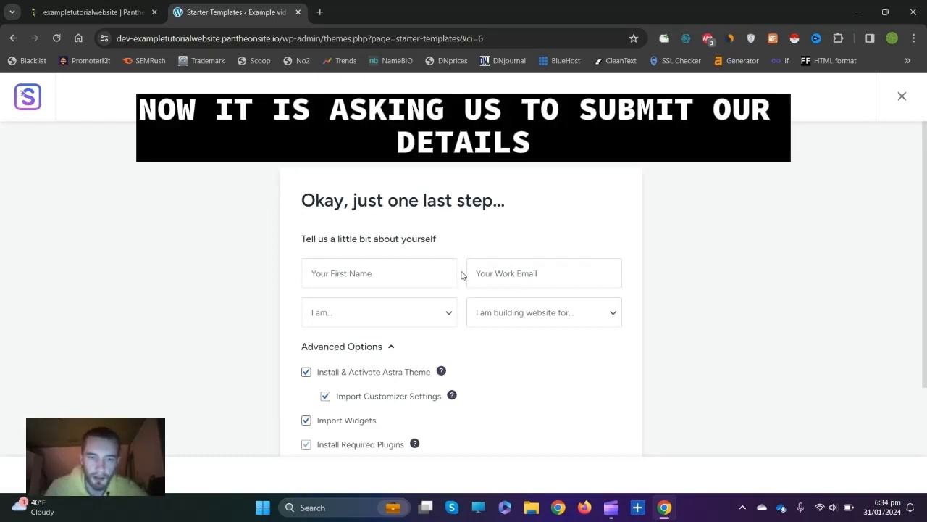
Submit the details to build the Love Nature site, then view the finished website.
{"action": "scroll", "coordinate": [478, 275], "scroll_direction": "down", "scroll_amount": 3}
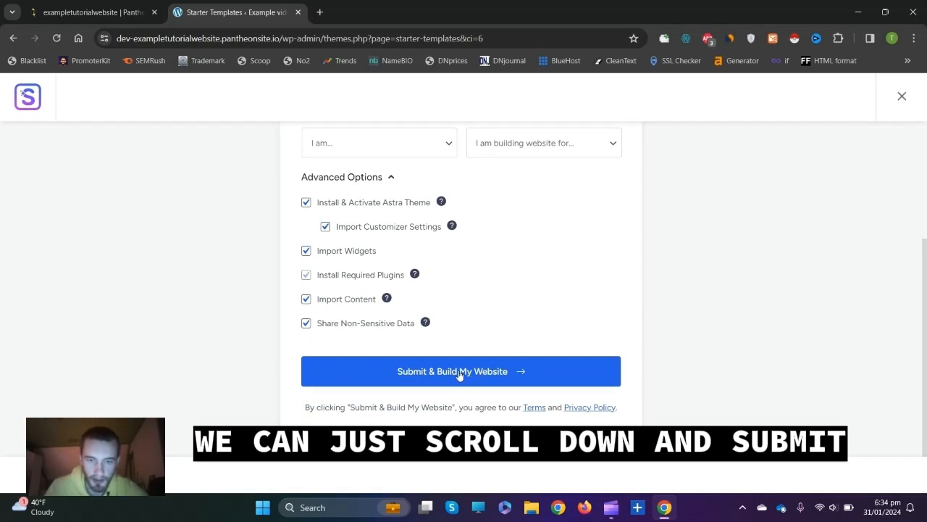
{"action": "left_click", "coordinate": [458, 372]}
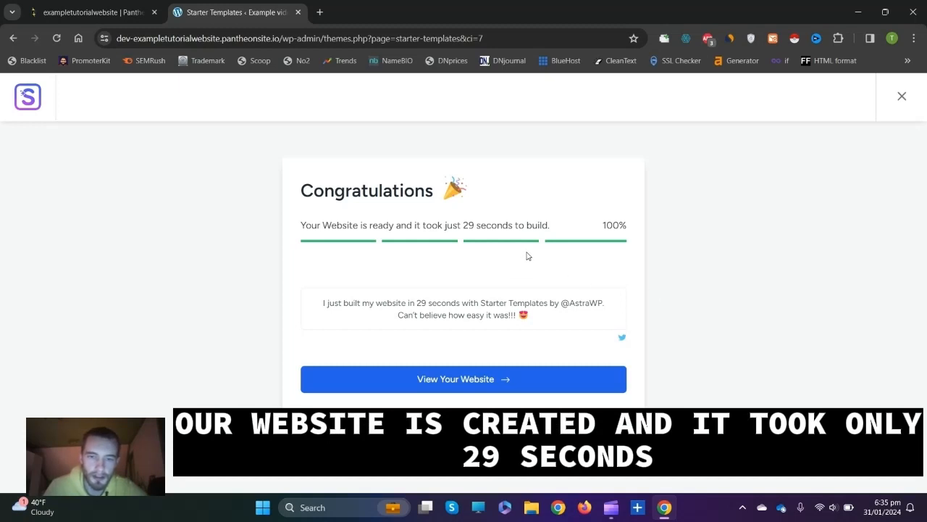
{"action": "left_click", "coordinate": [459, 379]}
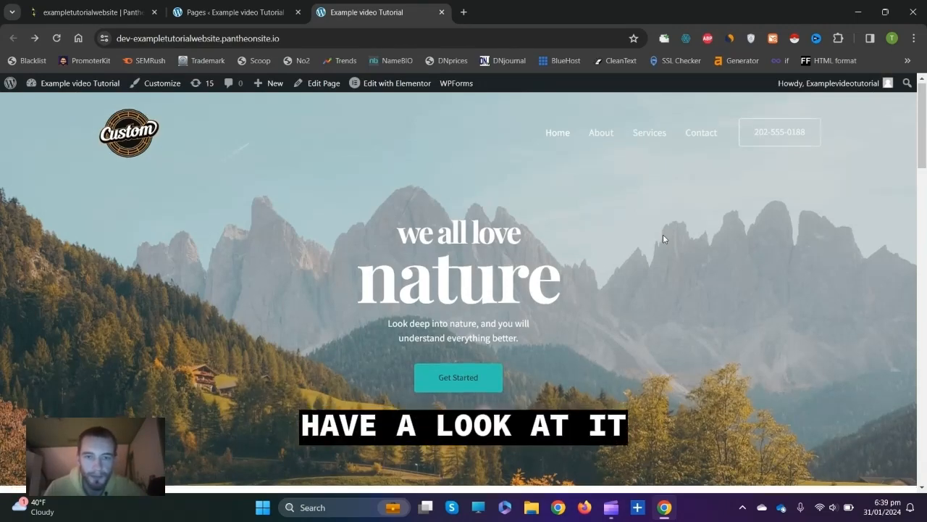
Review the Love Nature homepage top to bottom, then open it in the Elementor editor.
{"action": "scroll", "coordinate": [663, 238], "scroll_direction": "down", "scroll_amount": 10}
{"action": "scroll", "coordinate": [663, 238], "scroll_direction": "down", "scroll_amount": 12}
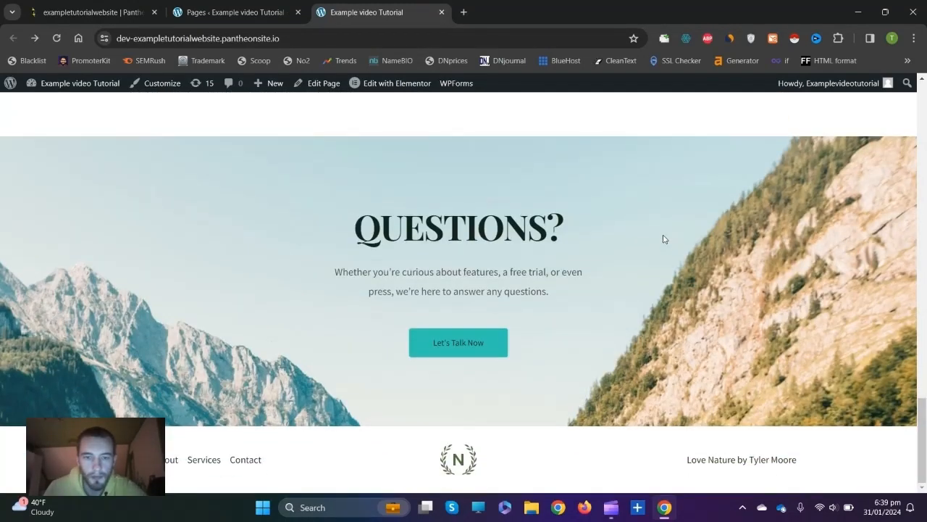
{"action": "scroll", "coordinate": [664, 239], "scroll_direction": "up", "scroll_amount": 10}
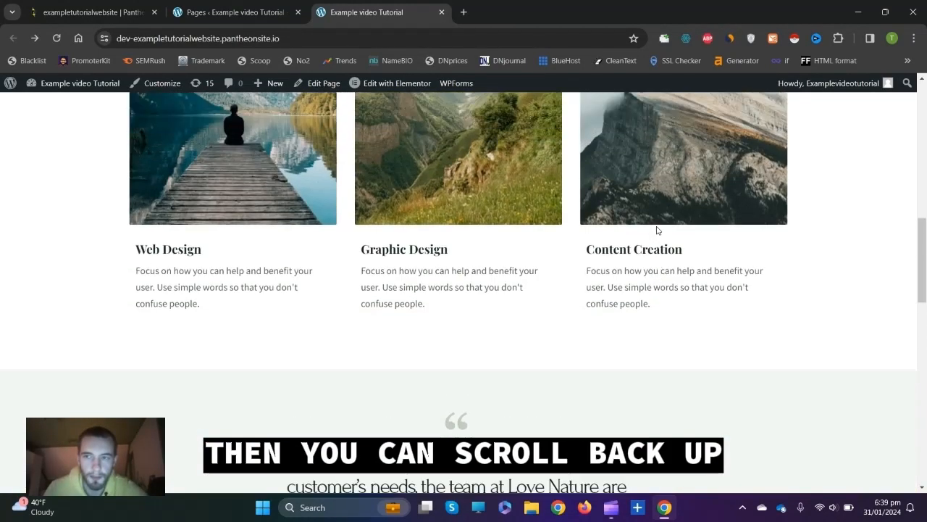
{"action": "scroll", "coordinate": [620, 234], "scroll_direction": "up", "scroll_amount": 4}
{"action": "scroll", "coordinate": [532, 259], "scroll_direction": "up", "scroll_amount": 3}
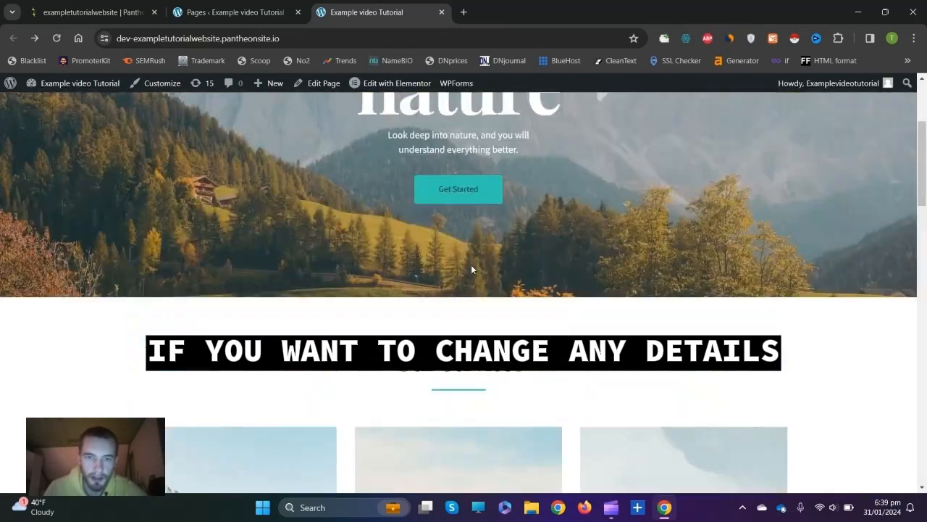
{"action": "scroll", "coordinate": [471, 268], "scroll_direction": "up", "scroll_amount": 3}
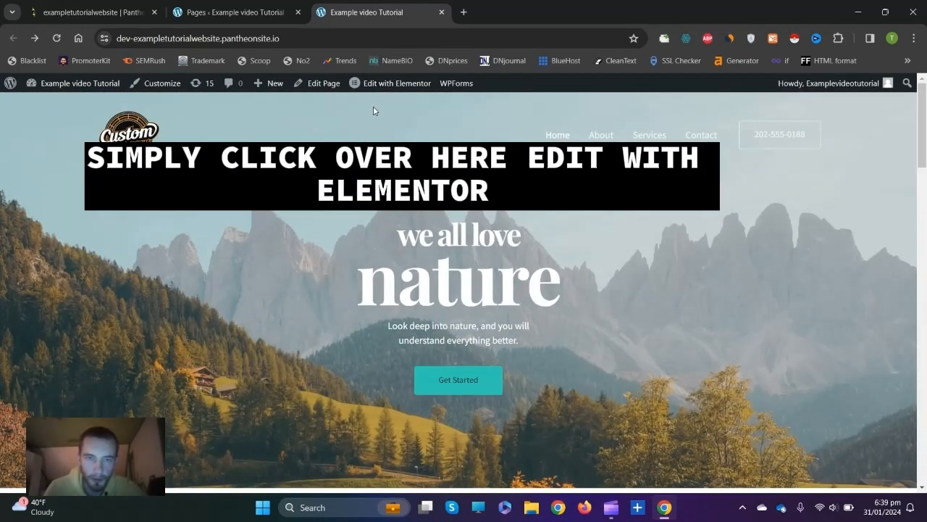
{"action": "mouse_move", "coordinate": [375, 89]}
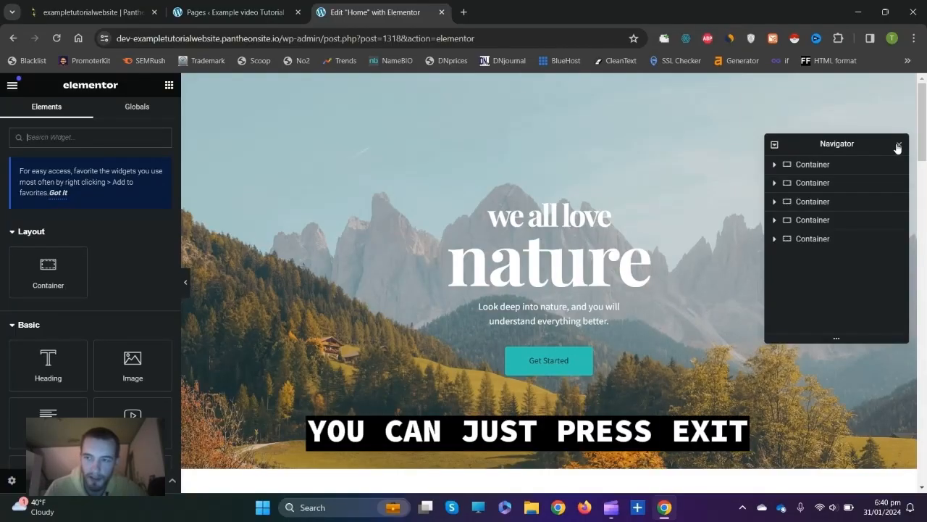
Select the 'nature' hero heading and retype its title as 'Example Video Tutorial'.
{"action": "left_click", "coordinate": [898, 147]}
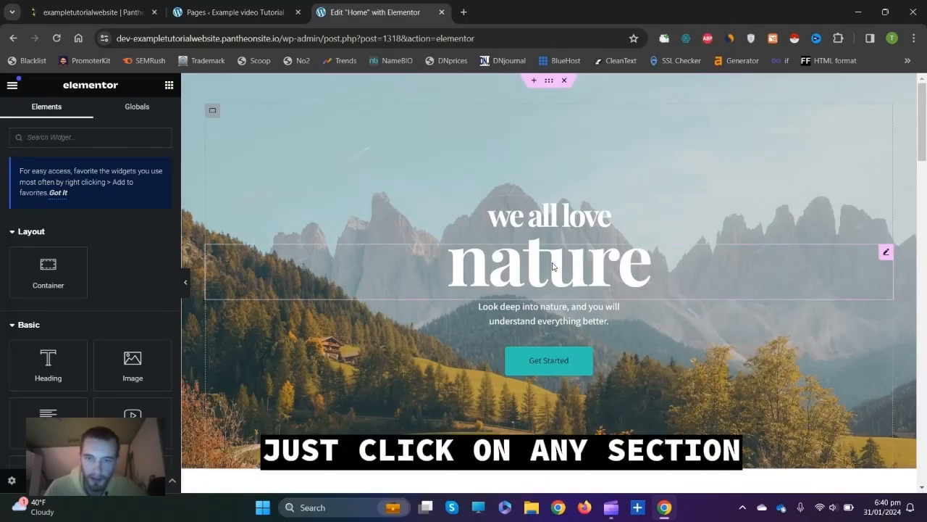
{"action": "left_click", "coordinate": [552, 266]}
{"action": "left_click", "coordinate": [58, 198]}
{"action": "key", "text": "BackSpace"}
{"action": "key", "text": "BackSpace"}
{"action": "key", "text": "BackSpace"}
{"action": "key", "text": "BackSpace"}
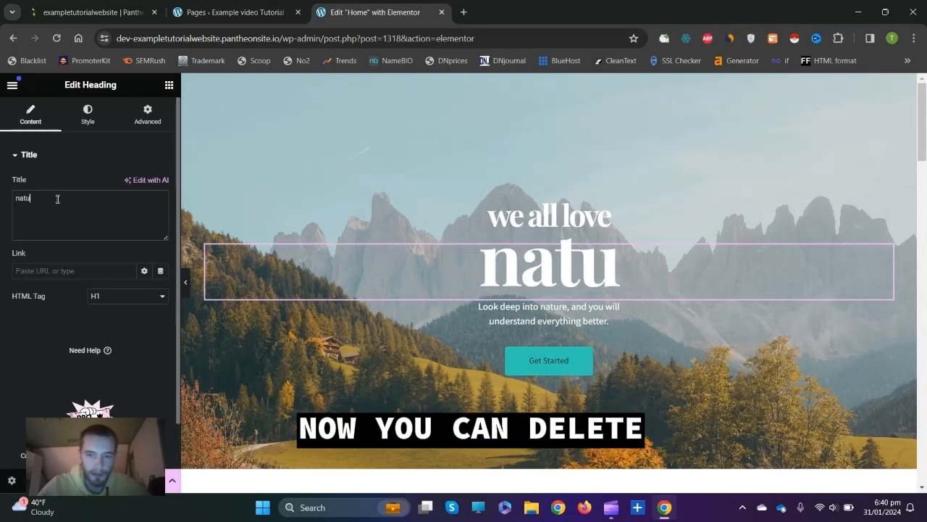
{"action": "key", "text": "BackSpace"}
{"action": "key", "text": "BackSpace"}
{"action": "type", "text": "na"}
{"action": "key", "text": "BackSpace"}
{"action": "key", "text": "BackSpace"}
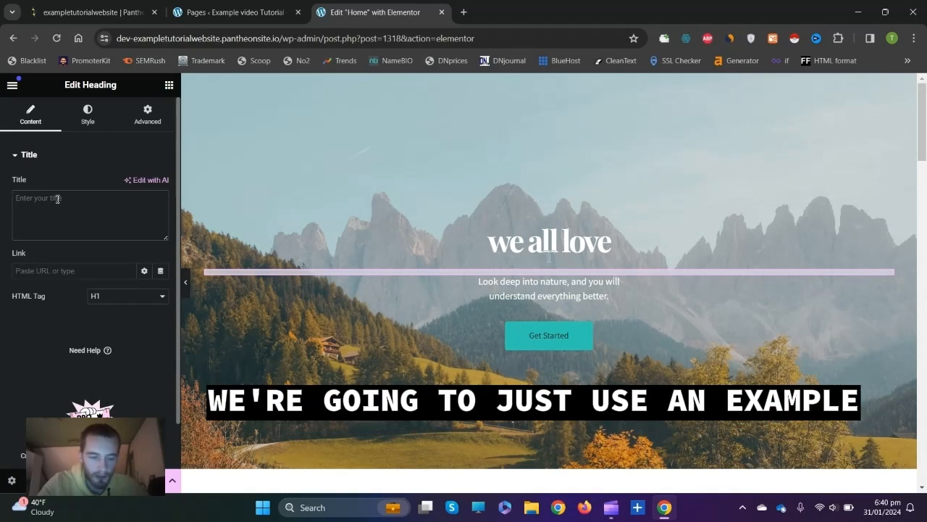
{"action": "type", "text": "Example"}
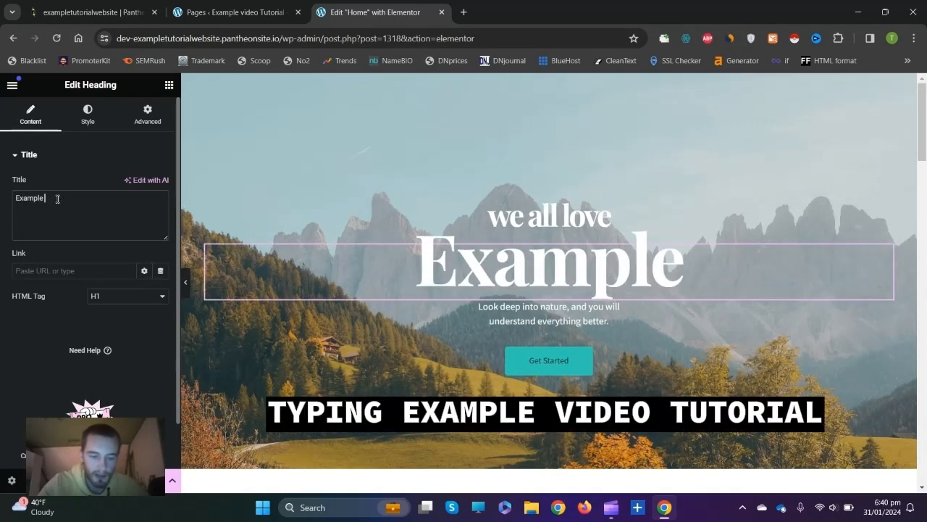
{"action": "type", "text": " Video Tutorial"}
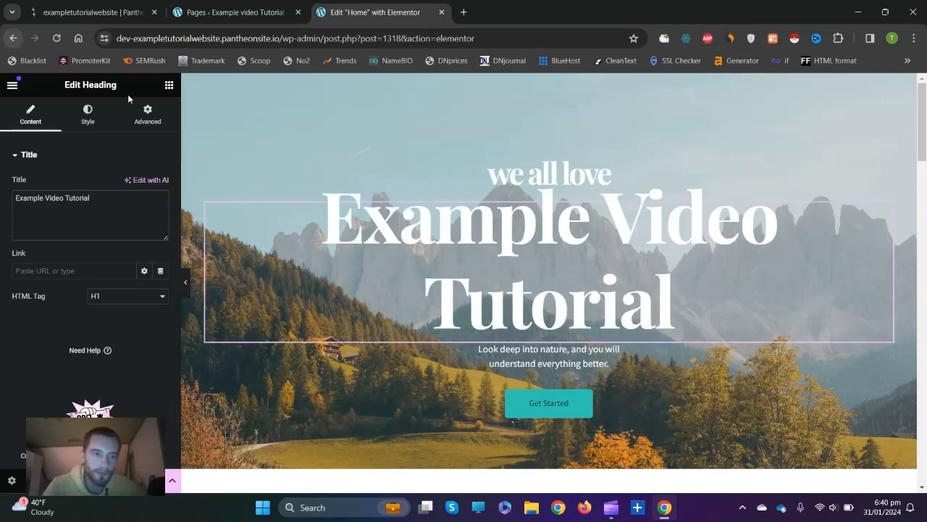
{"action": "left_click", "coordinate": [87, 115]}
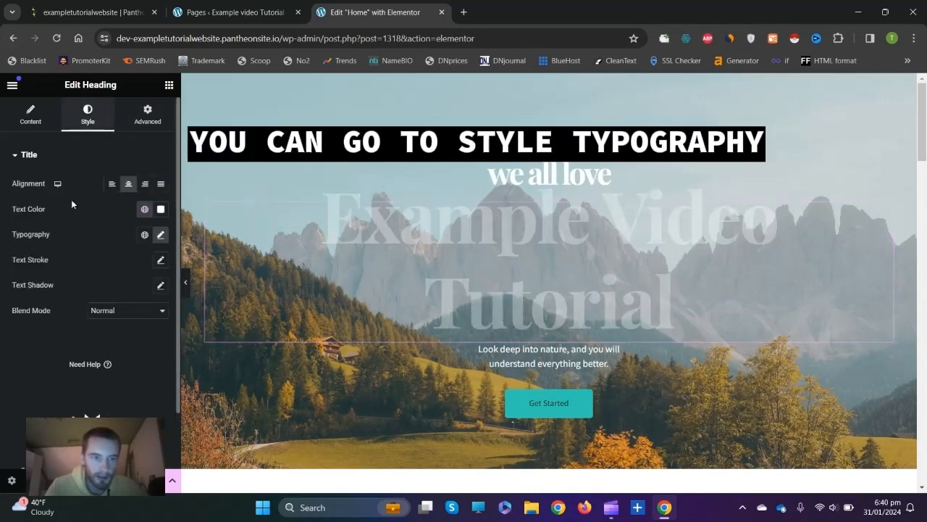
Reduce the heading's typography font size to 112 px.
{"action": "left_click", "coordinate": [161, 234]}
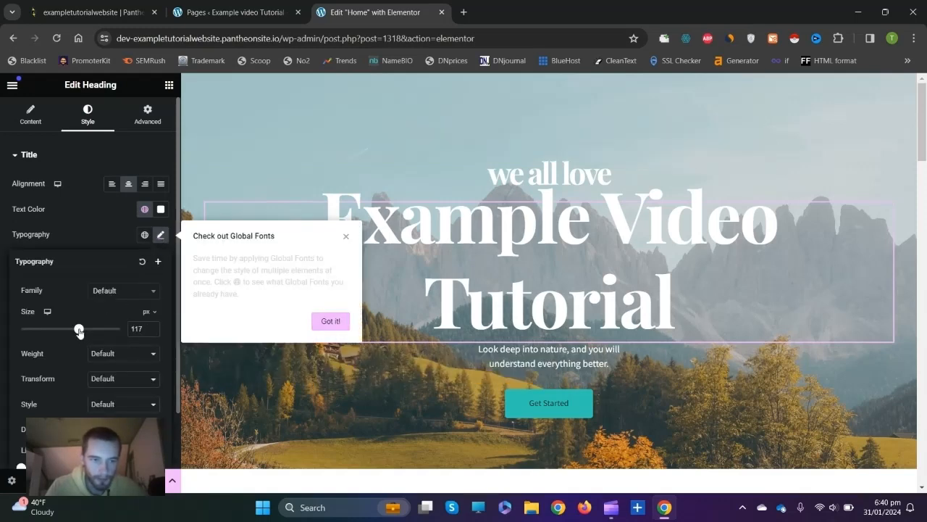
{"action": "mouse_move", "coordinate": [79, 330]}
{"action": "left_mouse_down"}
{"action": "mouse_move", "coordinate": [63, 331]}
{"action": "mouse_move", "coordinate": [78, 331]}
{"action": "left_mouse_up"}
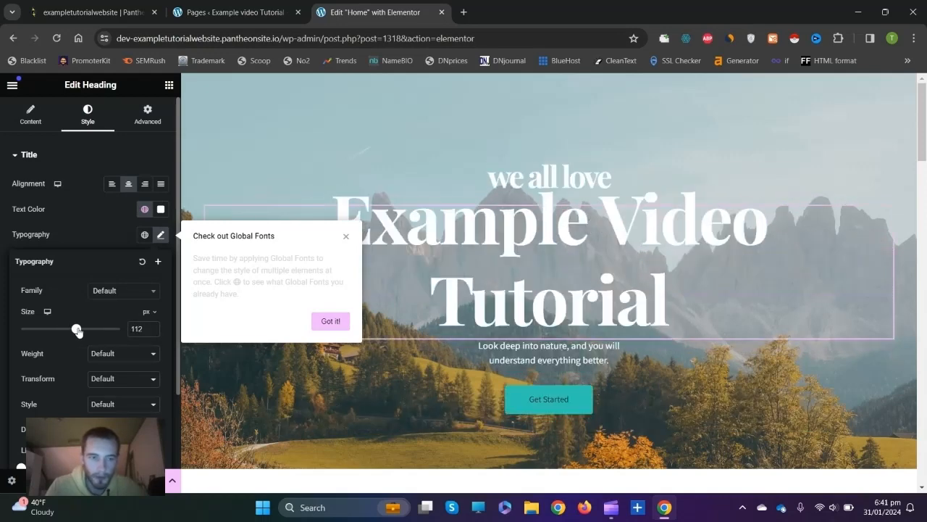
{"action": "left_click", "coordinate": [159, 235]}
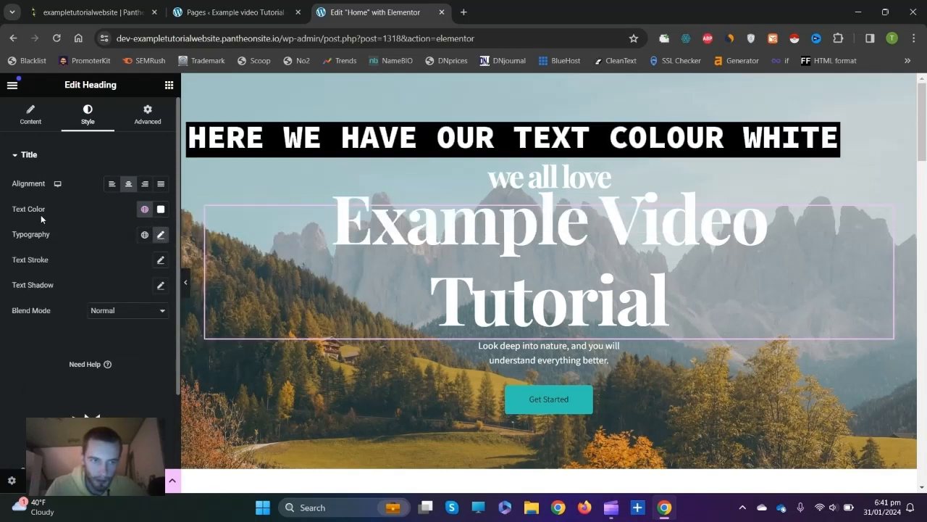
Change the heading text colour from white to black (#090808).
{"action": "left_click", "coordinate": [161, 210]}
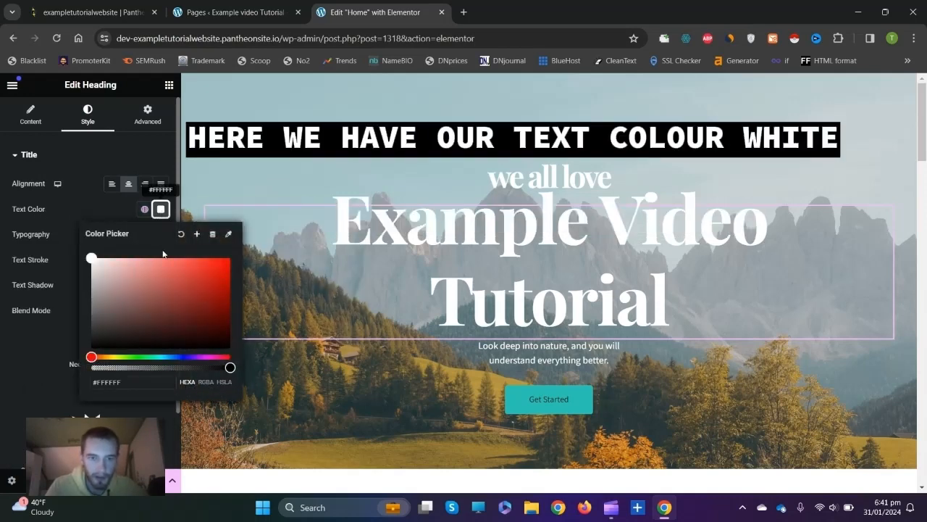
{"action": "left_click_drag", "start_coordinate": [217, 275], "coordinate": [231, 261]}
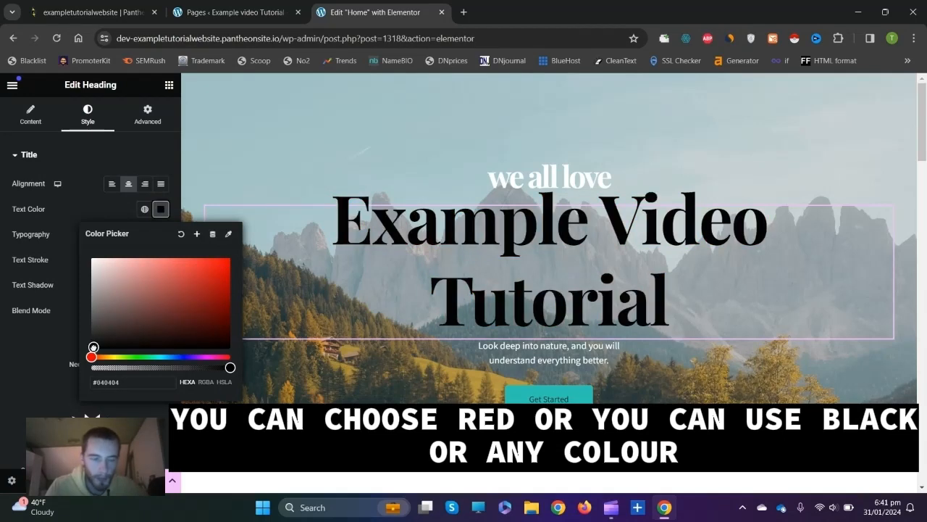
{"action": "mouse_move", "coordinate": [94, 347]}
{"action": "left_mouse_down"}
{"action": "mouse_move", "coordinate": [113, 344]}
{"action": "mouse_move", "coordinate": [104, 346]}
{"action": "left_mouse_up"}
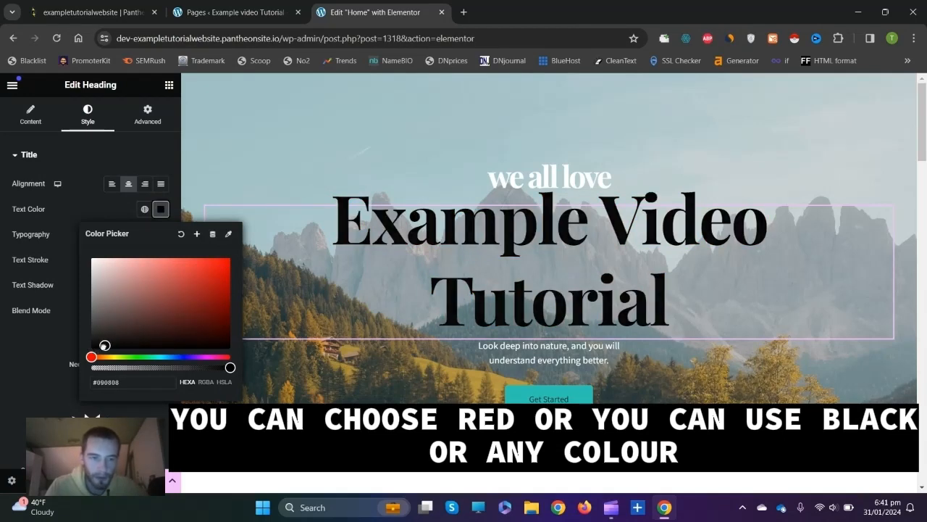
{"action": "left_click", "coordinate": [813, 275]}
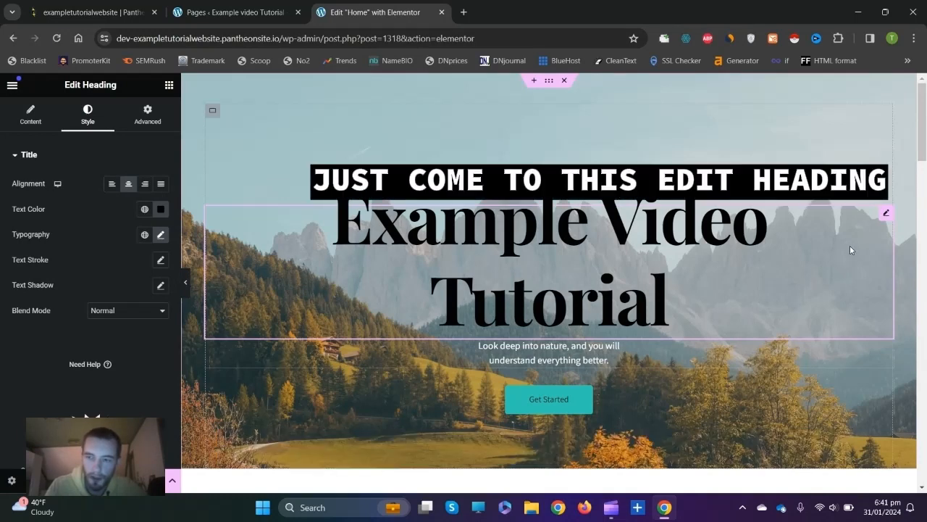
Delete the 'Example Video Tutorial' heading widget through its right-click menu.
{"action": "right_click", "coordinate": [885, 217]}
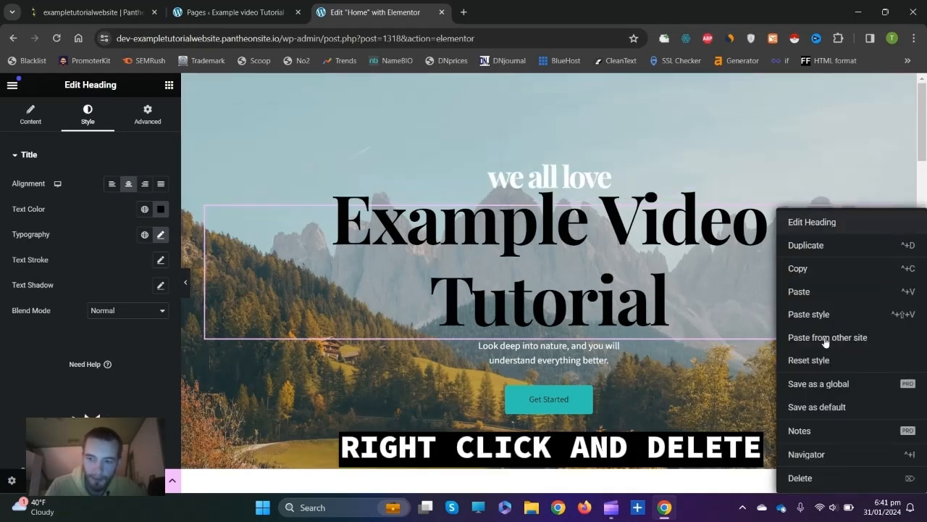
{"action": "left_click", "coordinate": [810, 480]}
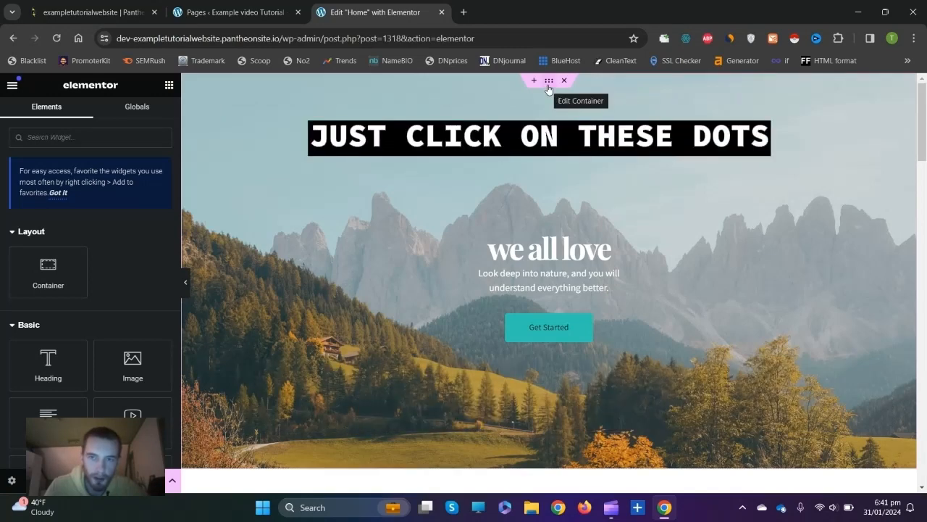
Set the hero container's background image to service-3.jpg from the Media Library, replacing header-hero.jpg.
{"action": "left_click", "coordinate": [549, 81]}
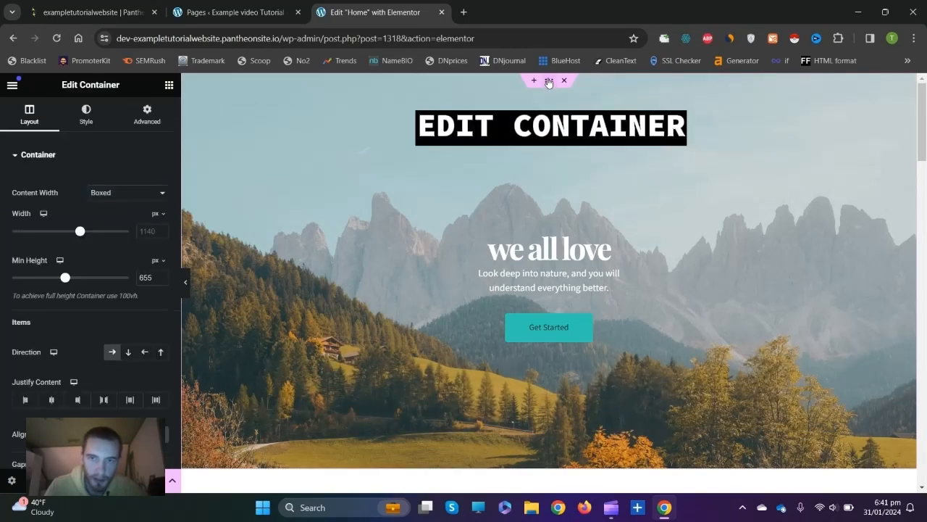
{"action": "left_click", "coordinate": [85, 127]}
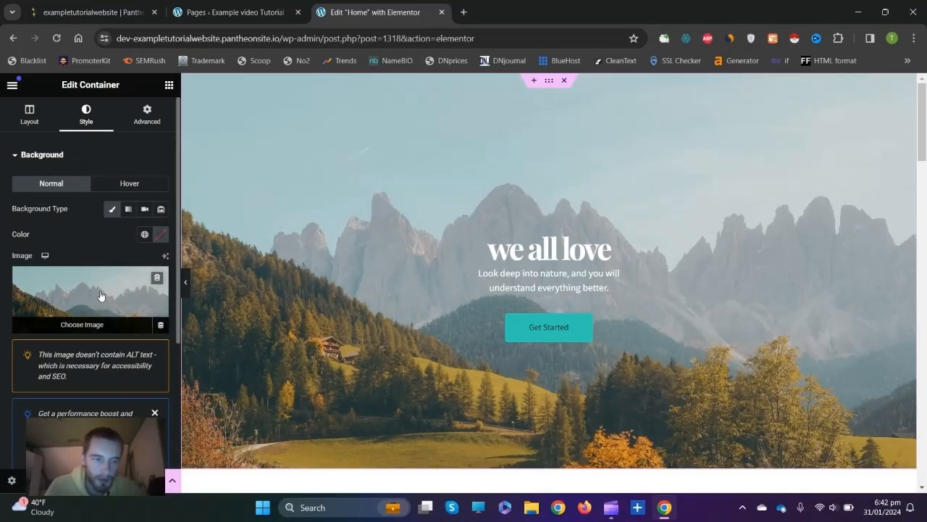
{"action": "left_click", "coordinate": [101, 295]}
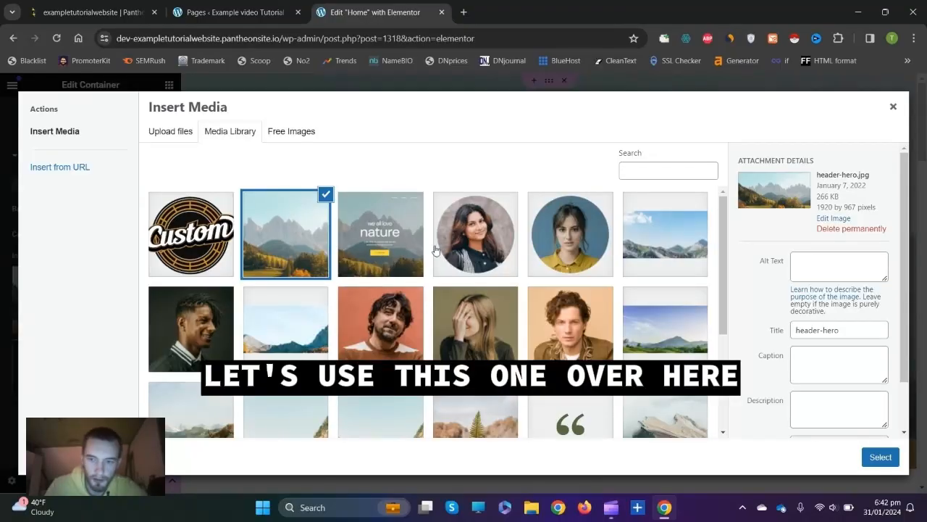
{"action": "scroll", "coordinate": [561, 283], "scroll_direction": "down", "scroll_amount": 3}
{"action": "left_click", "coordinate": [661, 328]}
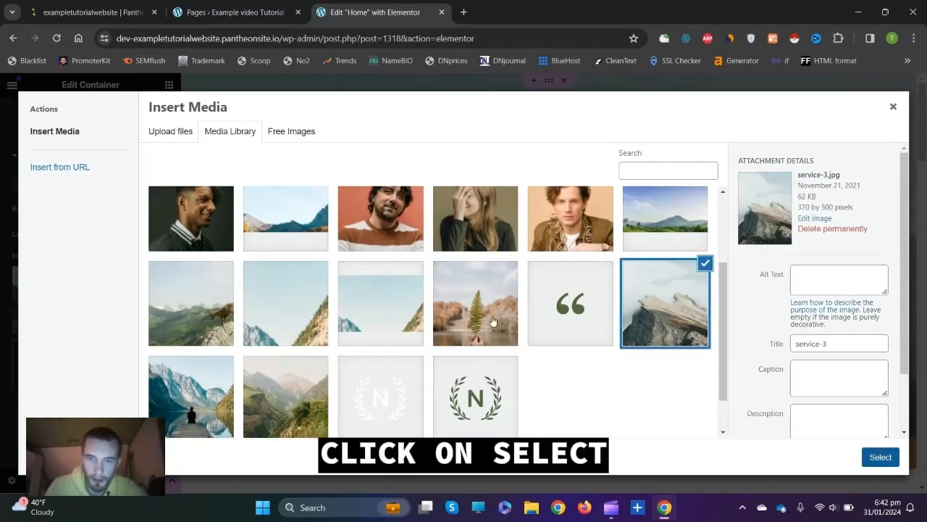
{"action": "left_click", "coordinate": [870, 458]}
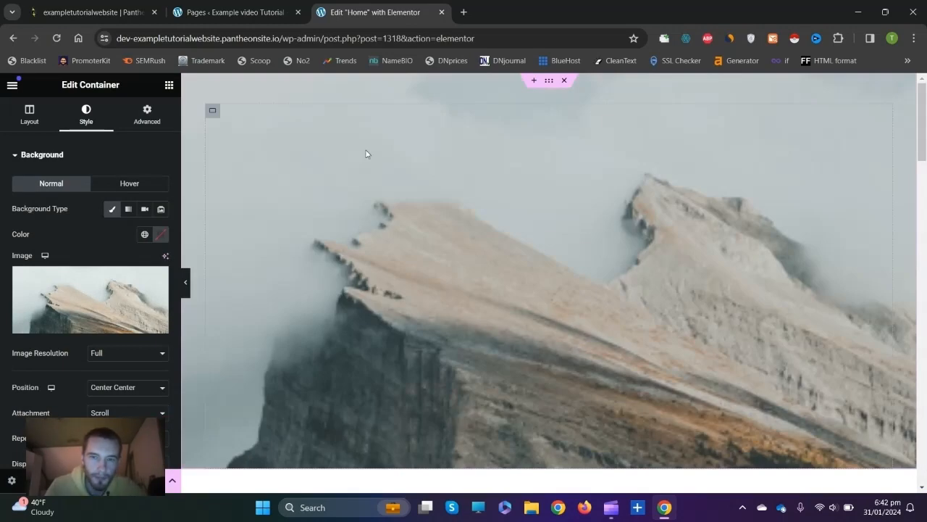
{"action": "scroll", "coordinate": [435, 185], "scroll_direction": "down", "scroll_amount": 2}
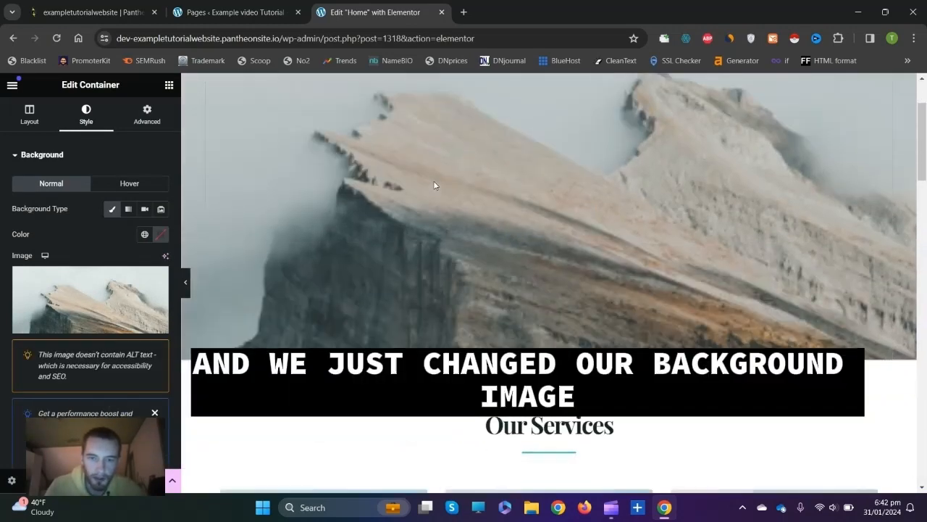
{"action": "scroll", "coordinate": [436, 190], "scroll_direction": "down", "scroll_amount": 1}
{"action": "scroll", "coordinate": [450, 287], "scroll_direction": "up", "scroll_amount": 3}
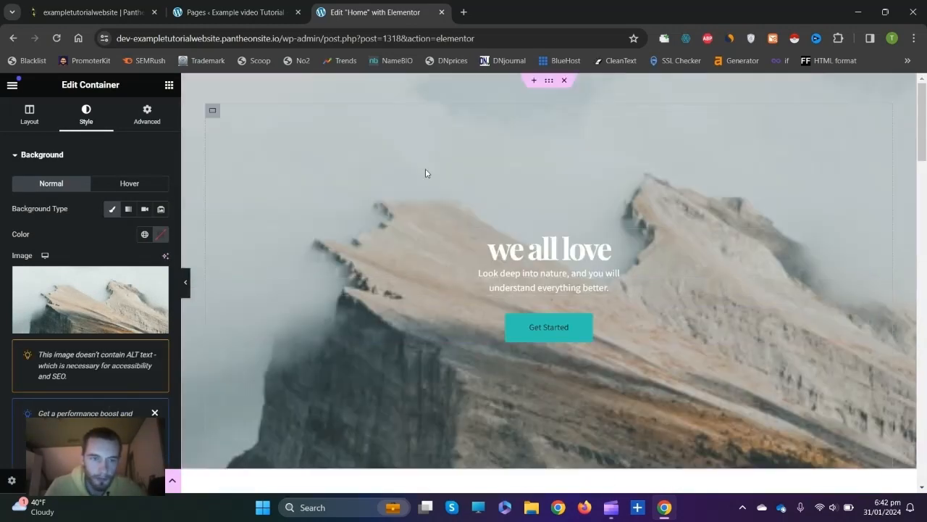
{"action": "scroll", "coordinate": [426, 177], "scroll_direction": "down", "scroll_amount": 3}
{"action": "scroll", "coordinate": [442, 239], "scroll_direction": "down", "scroll_amount": 1}
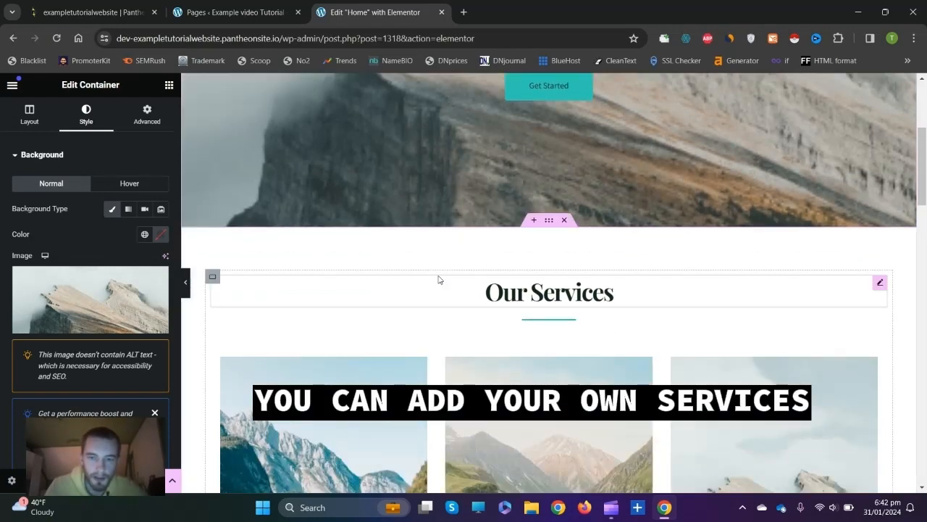
Save the Elementor home page edits with the Update button.
{"action": "scroll", "coordinate": [438, 280], "scroll_direction": "down", "scroll_amount": 10}
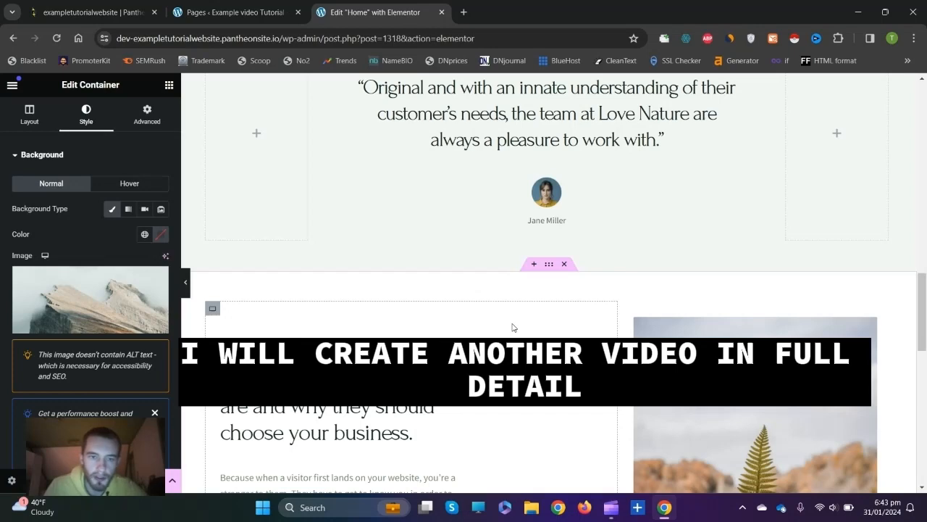
{"action": "scroll", "coordinate": [512, 327], "scroll_direction": "down", "scroll_amount": 1}
{"action": "scroll", "coordinate": [508, 304], "scroll_direction": "up", "scroll_amount": 5}
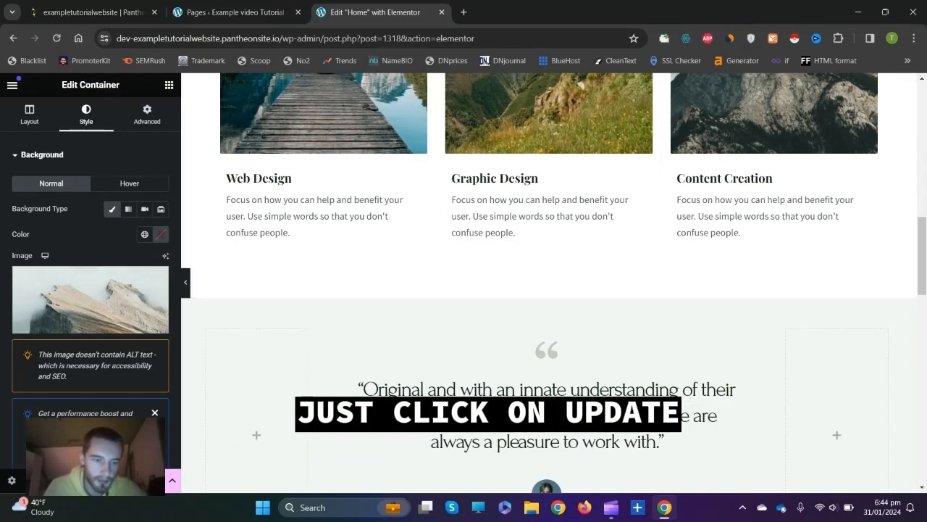
{"action": "left_click", "coordinate": [138, 480]}
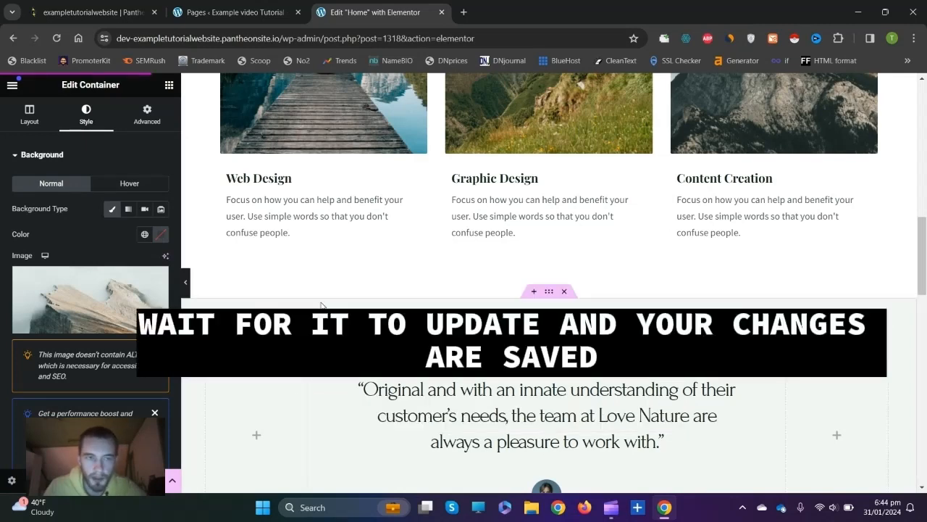
{"action": "scroll", "coordinate": [334, 303], "scroll_direction": "up", "scroll_amount": 6}
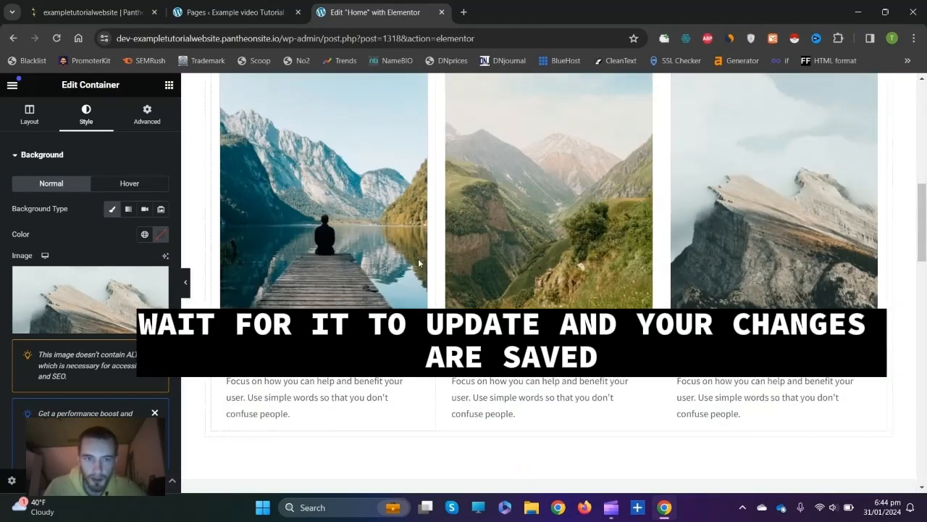
{"action": "scroll", "coordinate": [511, 292], "scroll_direction": "up", "scroll_amount": 3}
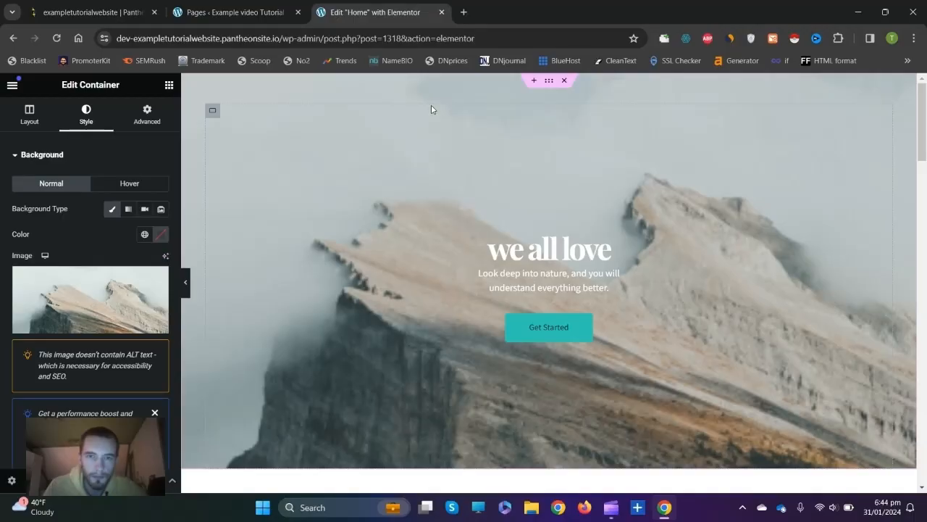
Exit the Elementor editor and visit the live homepage from the admin bar.
{"action": "left_click", "coordinate": [441, 12]}
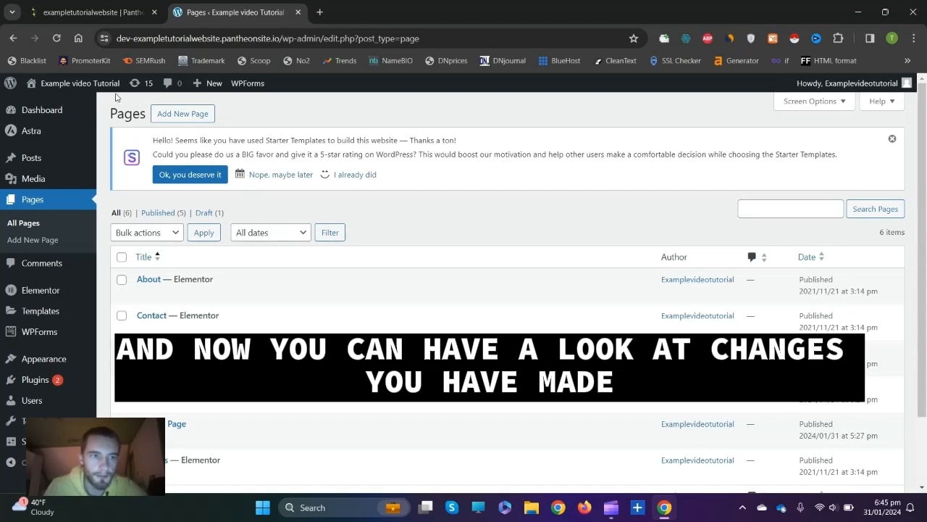
{"action": "mouse_move", "coordinate": [76, 88]}
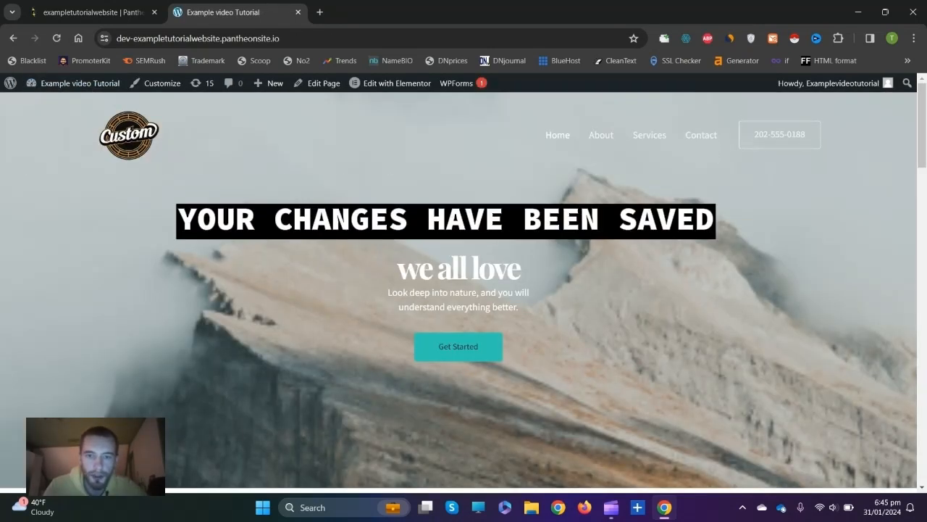
{"action": "scroll", "coordinate": [638, 205], "scroll_direction": "down", "scroll_amount": 3}
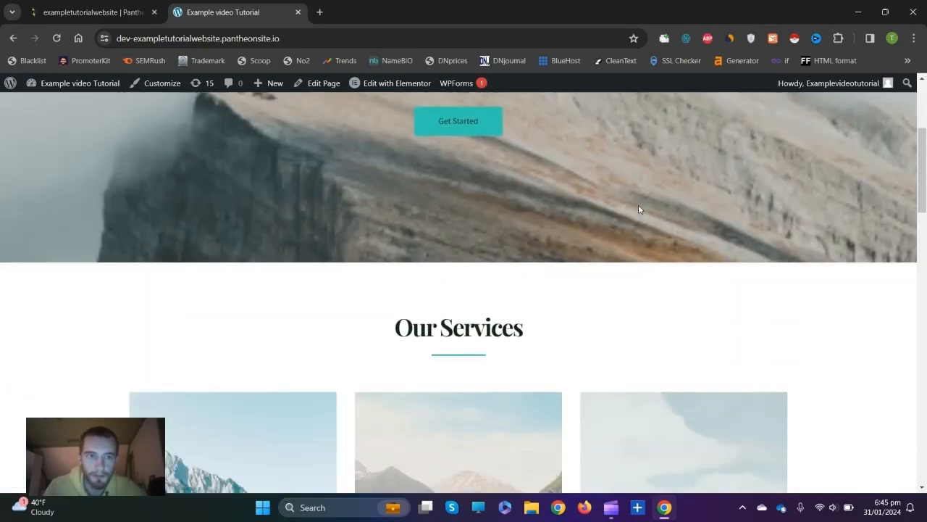
{"action": "scroll", "coordinate": [638, 204], "scroll_direction": "up", "scroll_amount": 4}
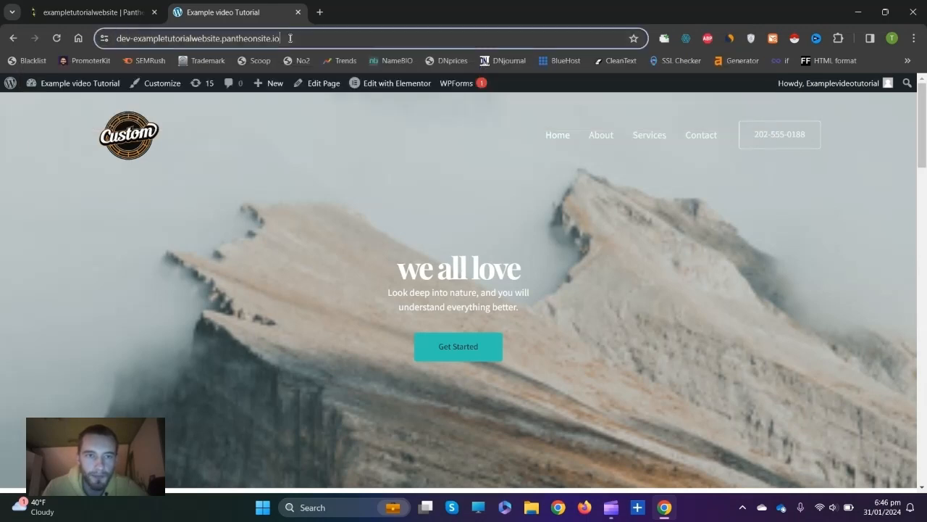
Copy the site's web address from the browser's address bar.
{"action": "left_click", "coordinate": [257, 39]}
{"action": "right_click", "coordinate": [256, 39]}
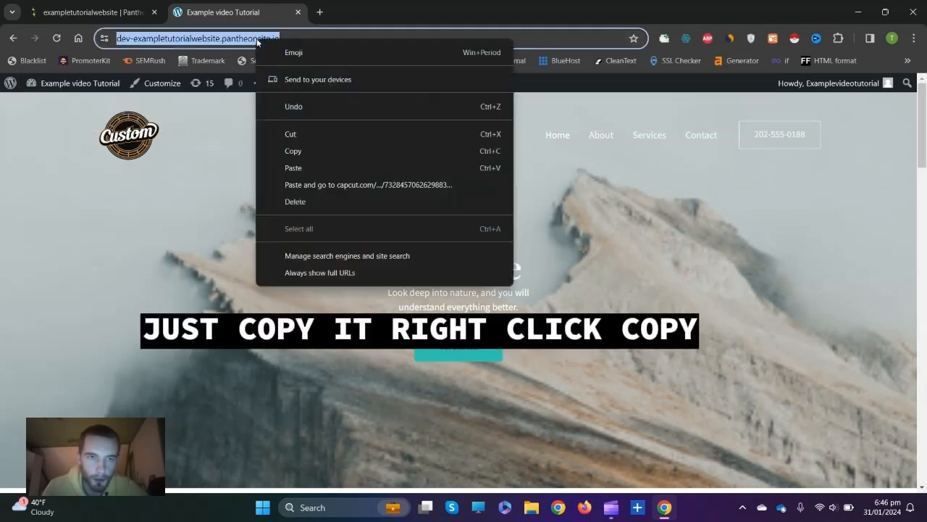
{"action": "left_click", "coordinate": [295, 151]}
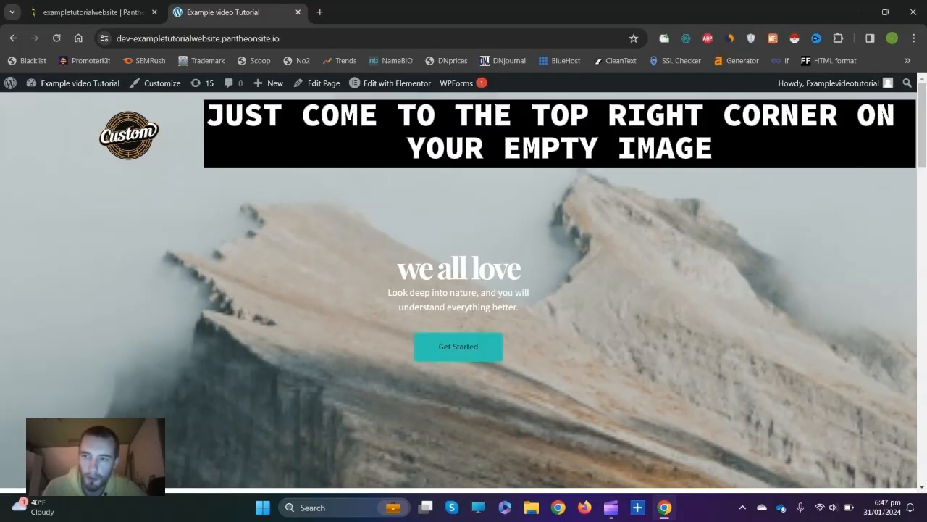
Log out of WordPress from the Howdy menu and open a new browser tab.
{"action": "mouse_move", "coordinate": [887, 93]}
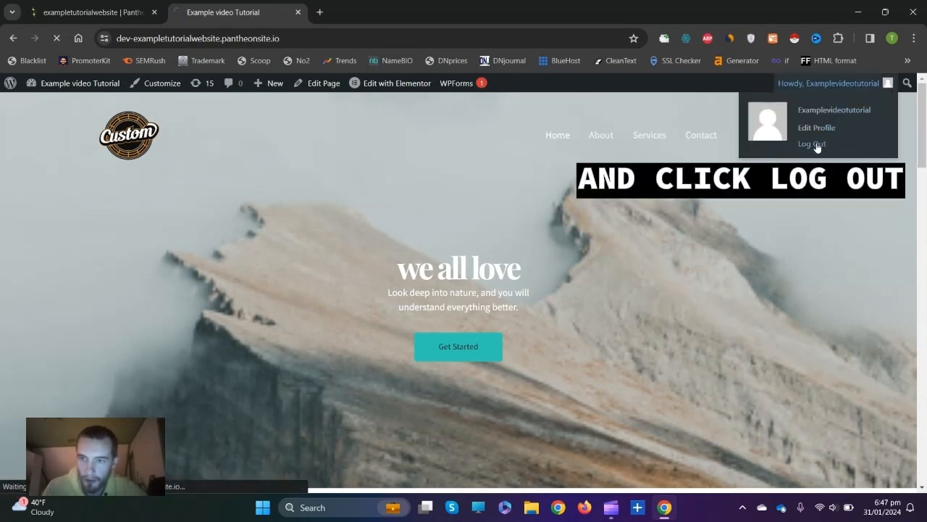
{"action": "left_click", "coordinate": [813, 144]}
{"action": "left_click", "coordinate": [320, 12]}
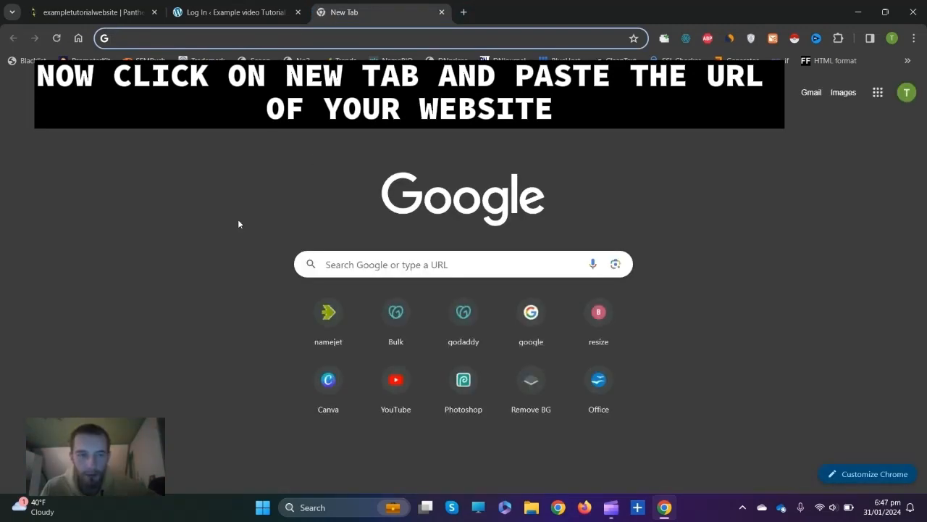
Go to the site's wp-admin login page using the copied address.
{"action": "key", "text": "ctrl+v"}
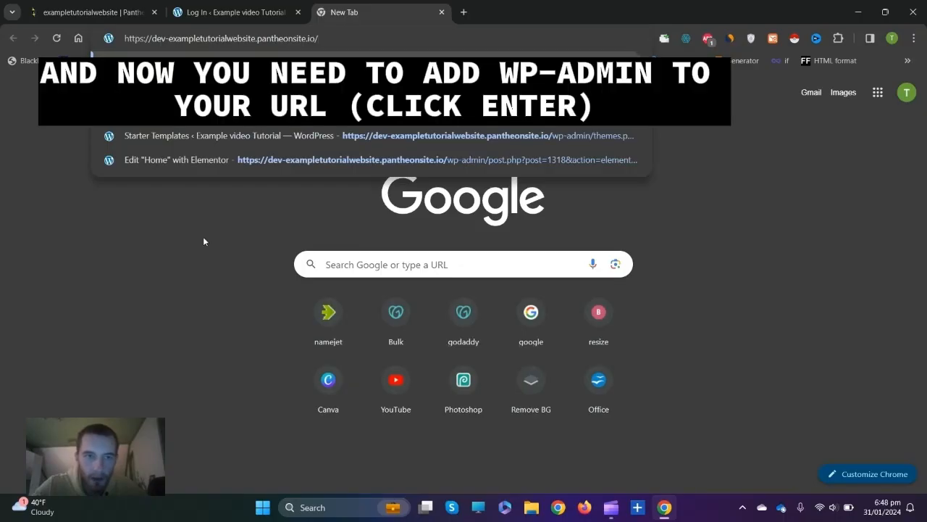
{"action": "type", "text": "wp"}
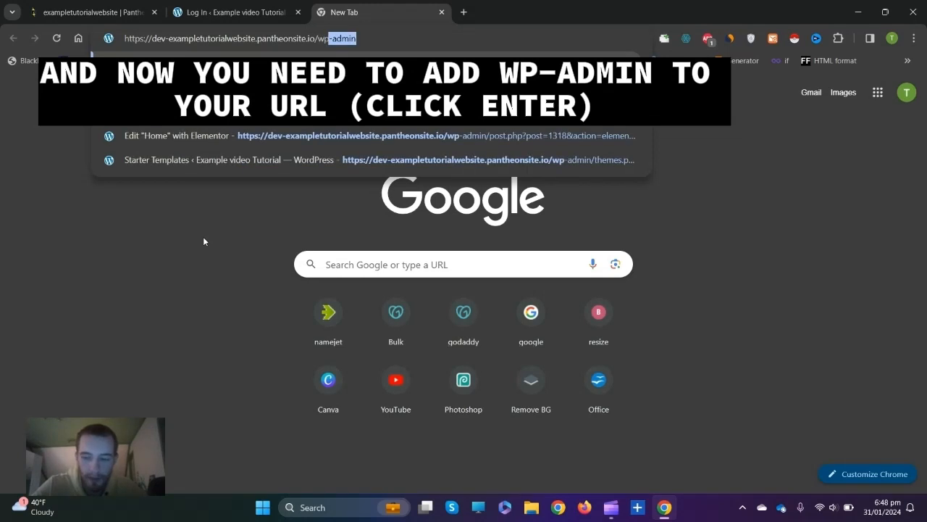
{"action": "type", "text": "-admin"}
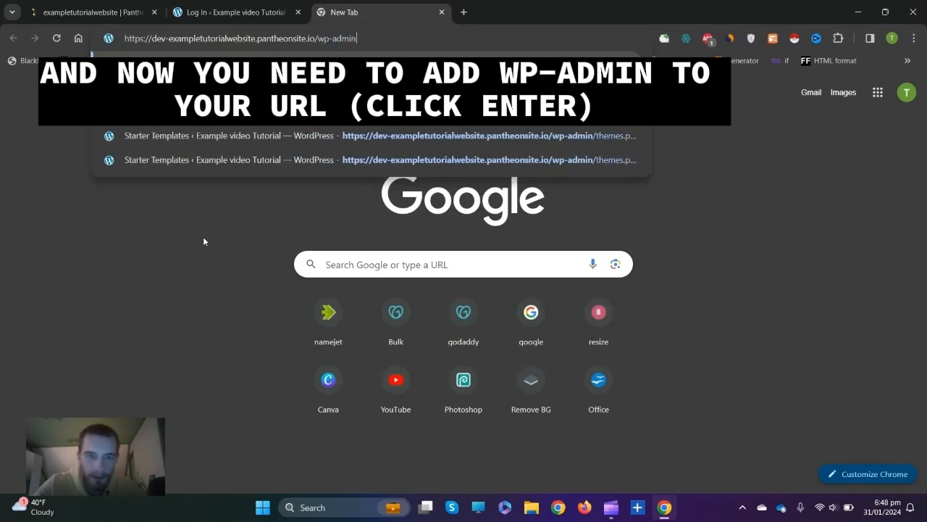
{"action": "key", "text": "Return"}
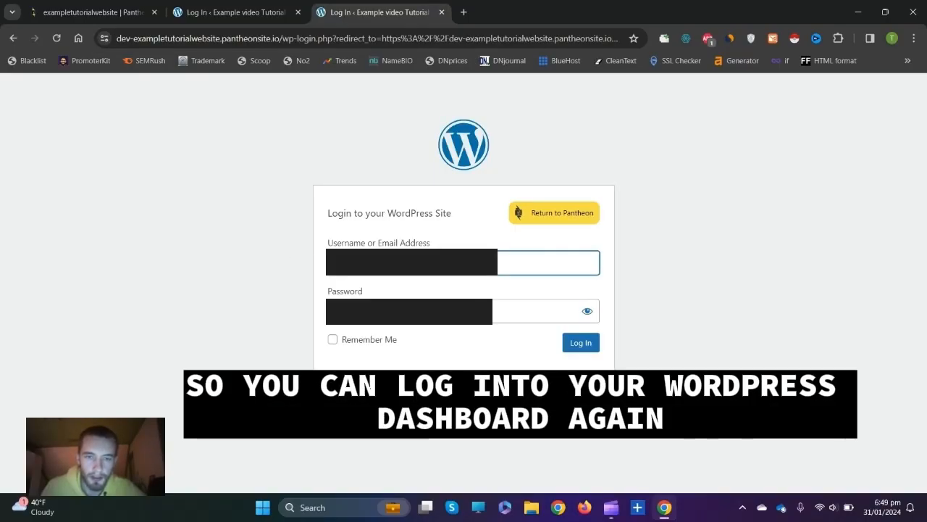
Log in to the WordPress admin with the saved autofill credentials.
{"action": "type", "text": "t"}
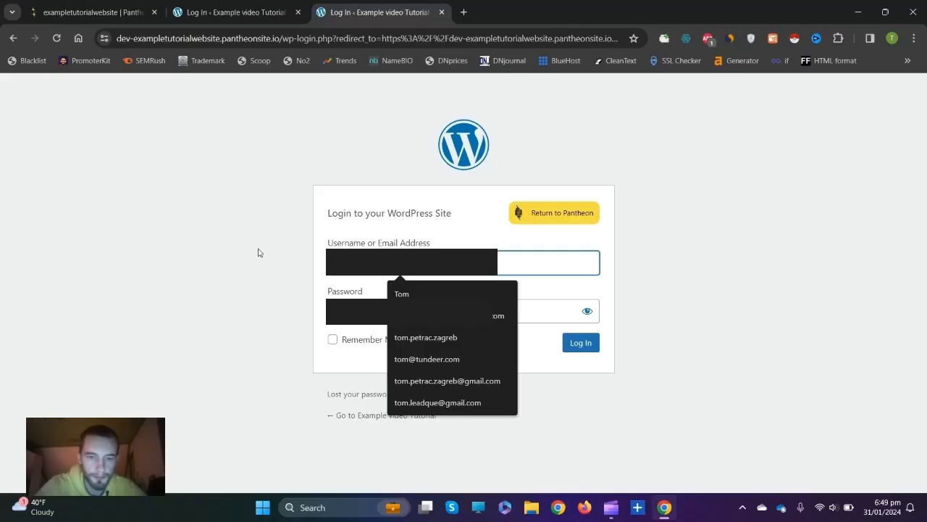
{"action": "left_click", "coordinate": [495, 382]}
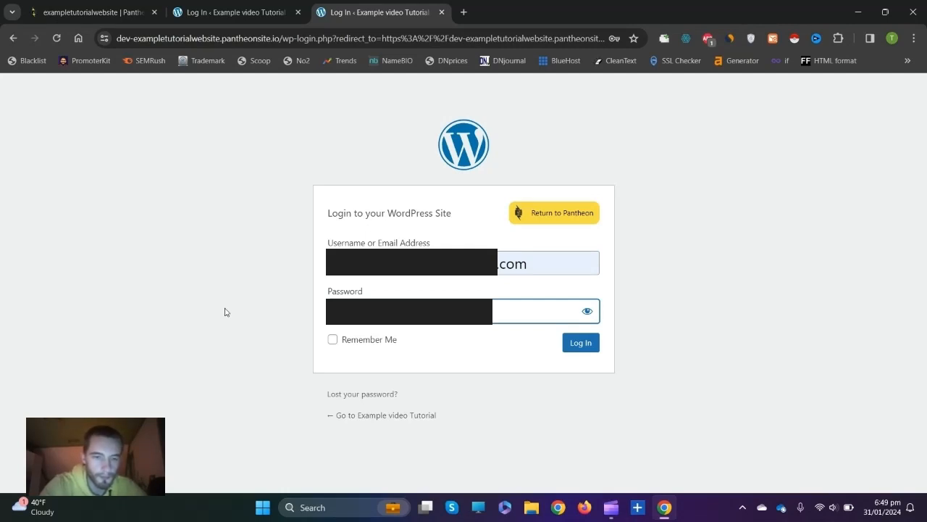
{"action": "left_click", "coordinate": [578, 344]}
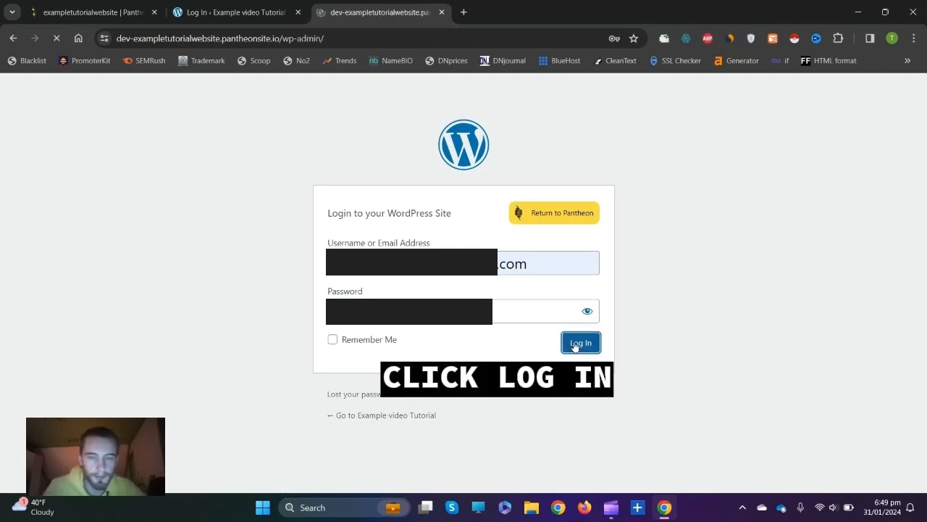